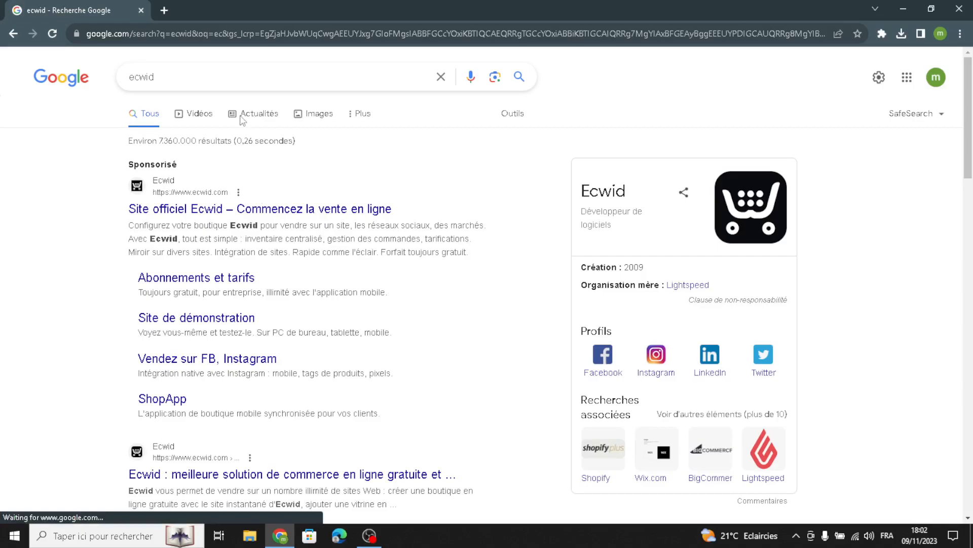
- Open the official Ecwid site from the search results and translate the page into English
click(229, 215)
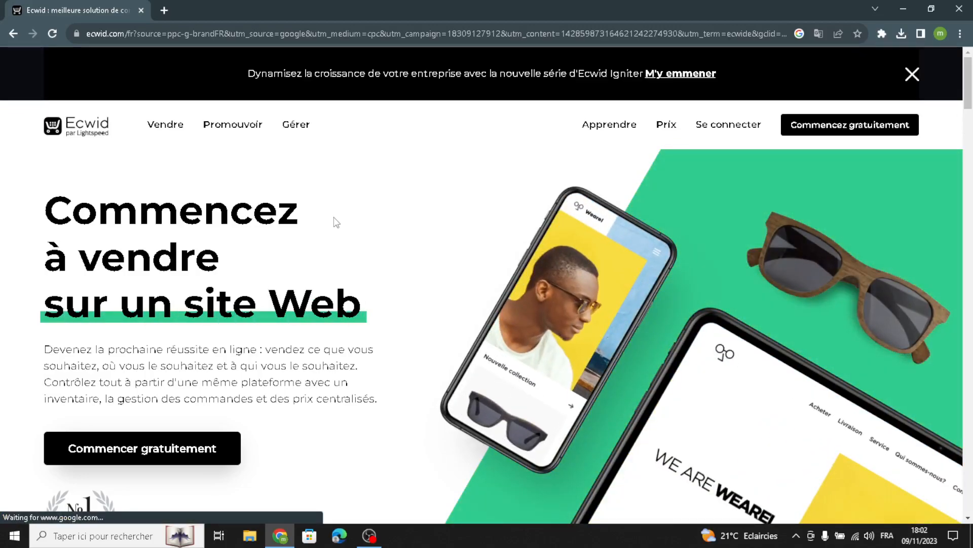
right_click(462, 192)
click(491, 330)
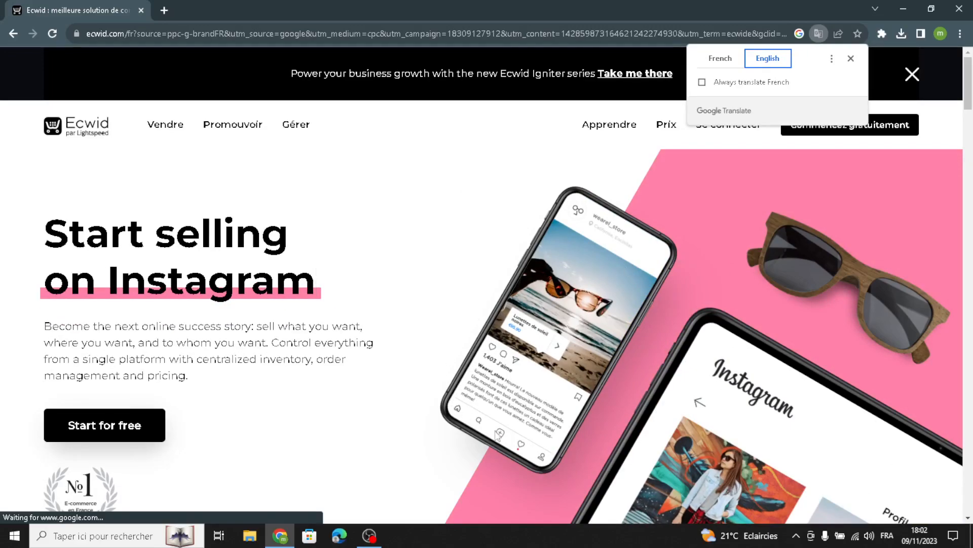
click(850, 60)
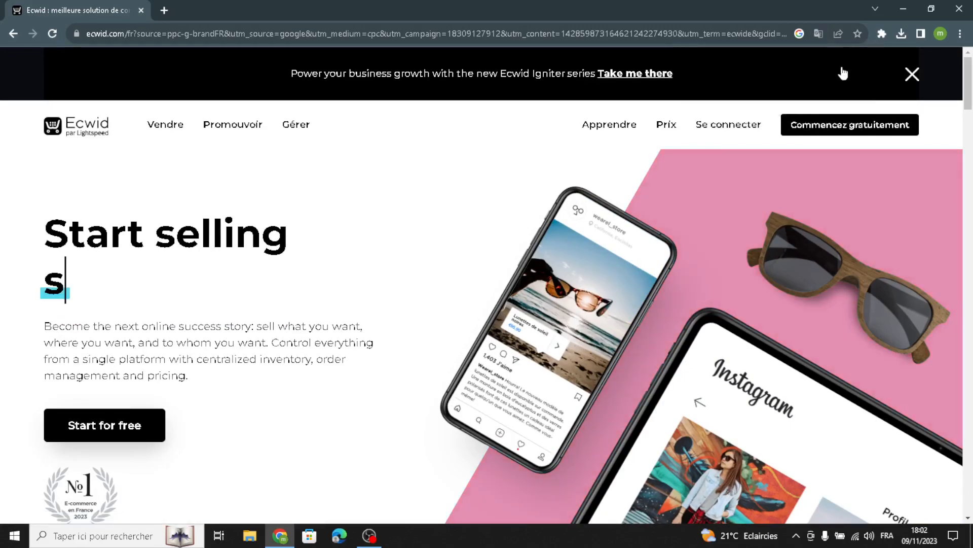
- Enter the Ecwid control panel through the free start option and open the website and storefront setup
click(813, 129)
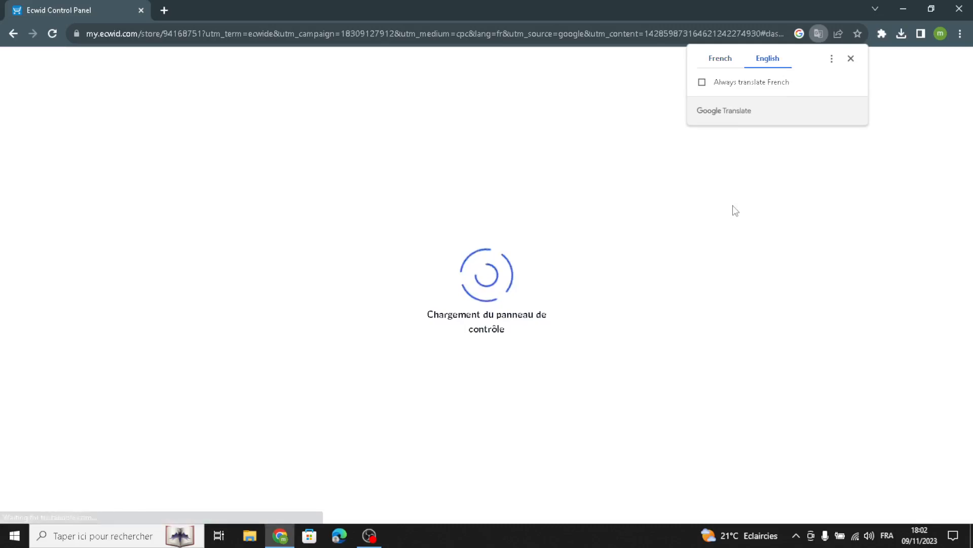
click(851, 59)
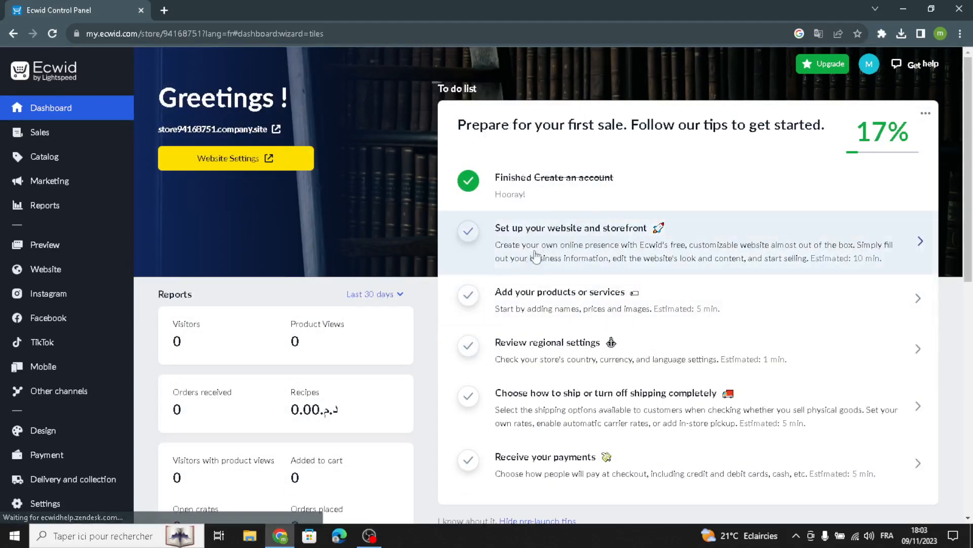
click(680, 241)
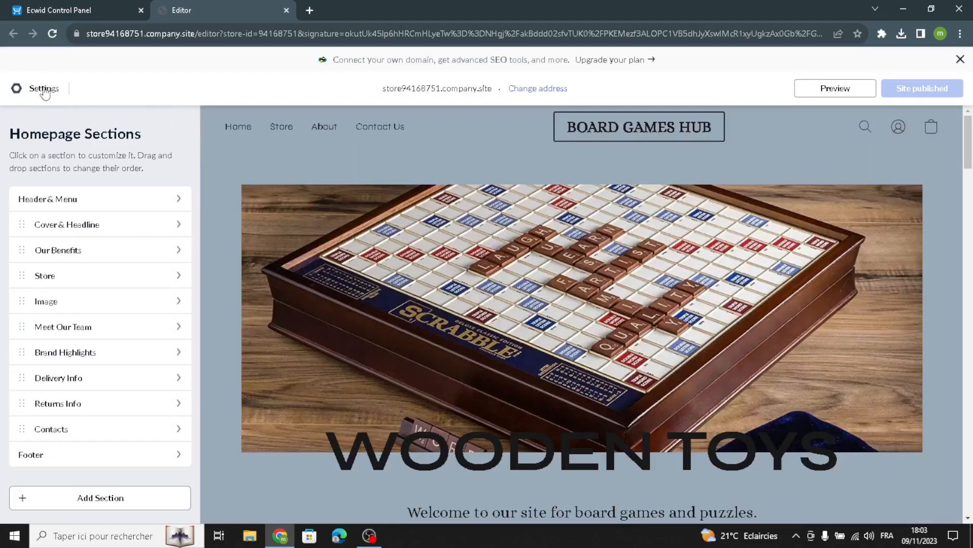
- Open the site template gallery from the website settings and filter it to the Home category
click(40, 96)
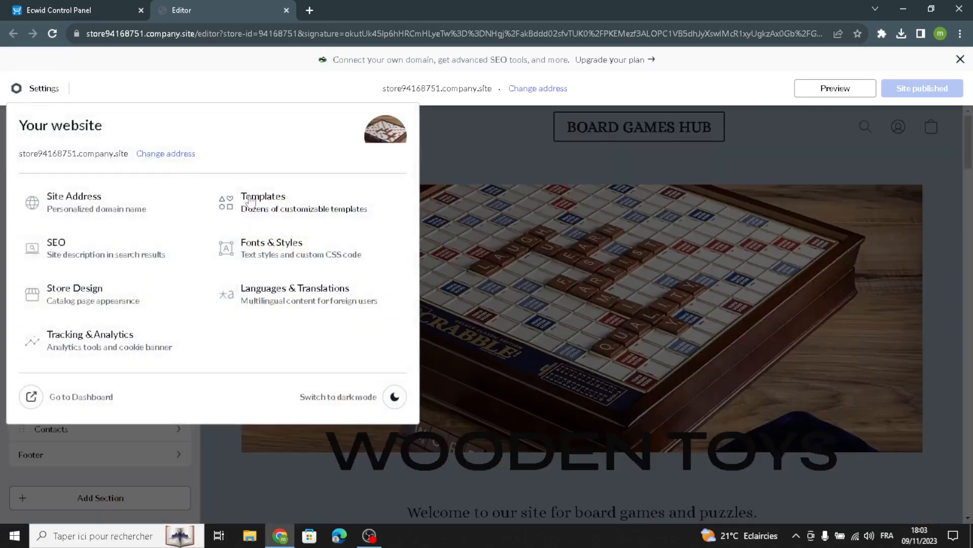
click(247, 197)
scroll(577, 312, down, 2)
scroll(577, 312, up, 2)
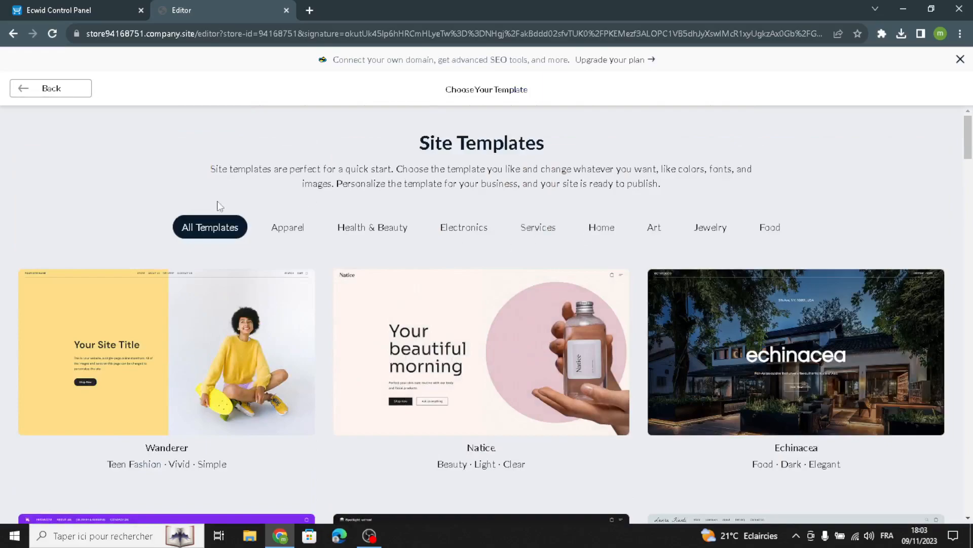
mouse_move(485, 287)
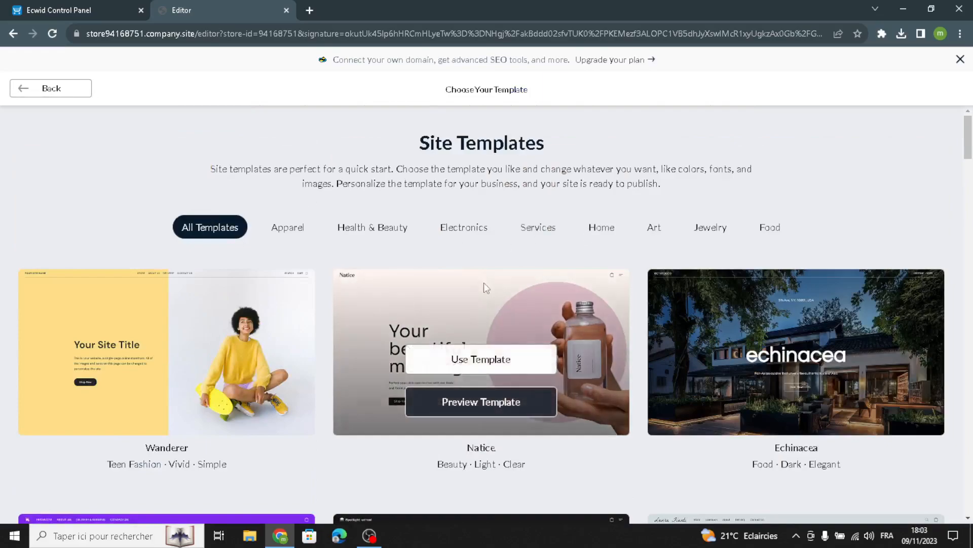
click(595, 231)
- Look through the Home templates and apply the Hometerior template to the website
scroll(576, 281, down, 6)
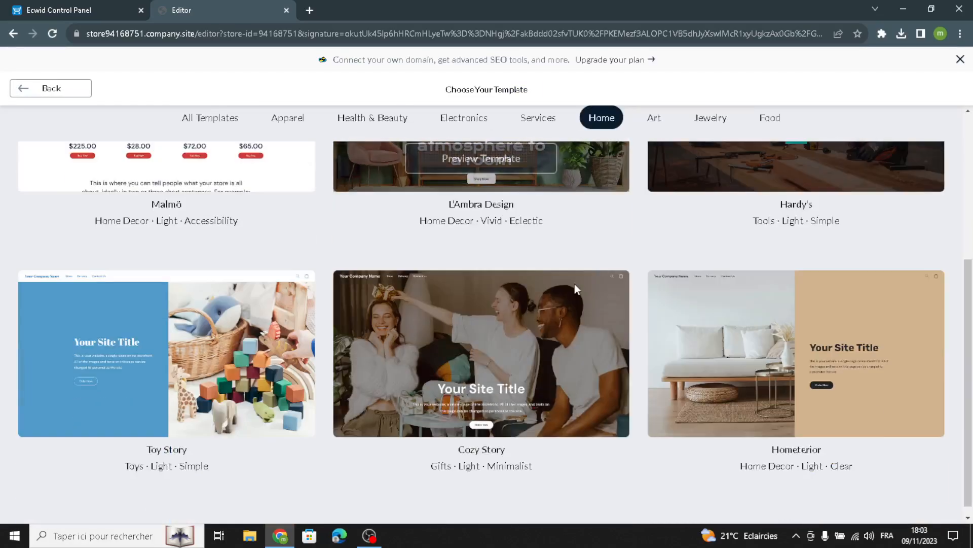
scroll(574, 285, up, 6)
scroll(574, 284, down, 6)
mouse_move(819, 363)
scroll(530, 328, up, 6)
scroll(540, 339, down, 4)
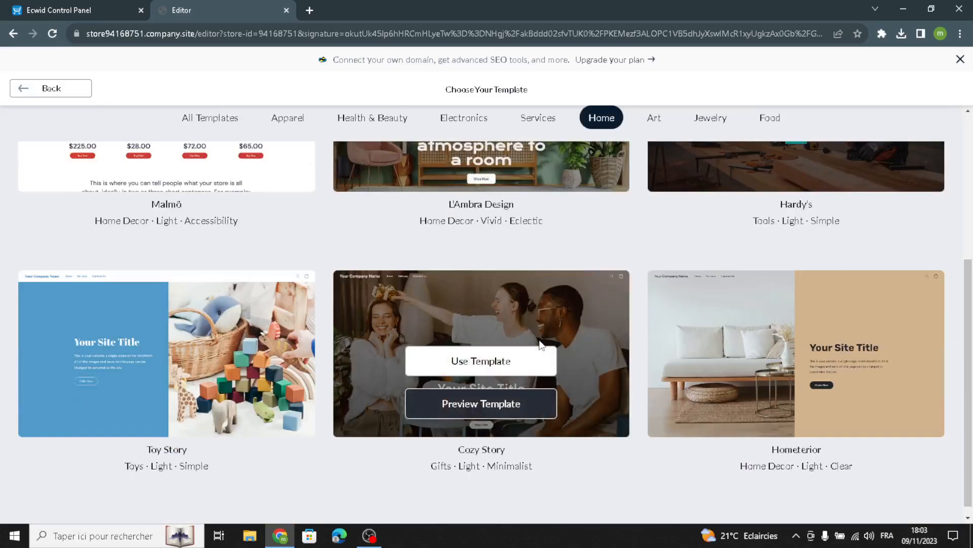
scroll(540, 340, down, 1)
mouse_move(867, 410)
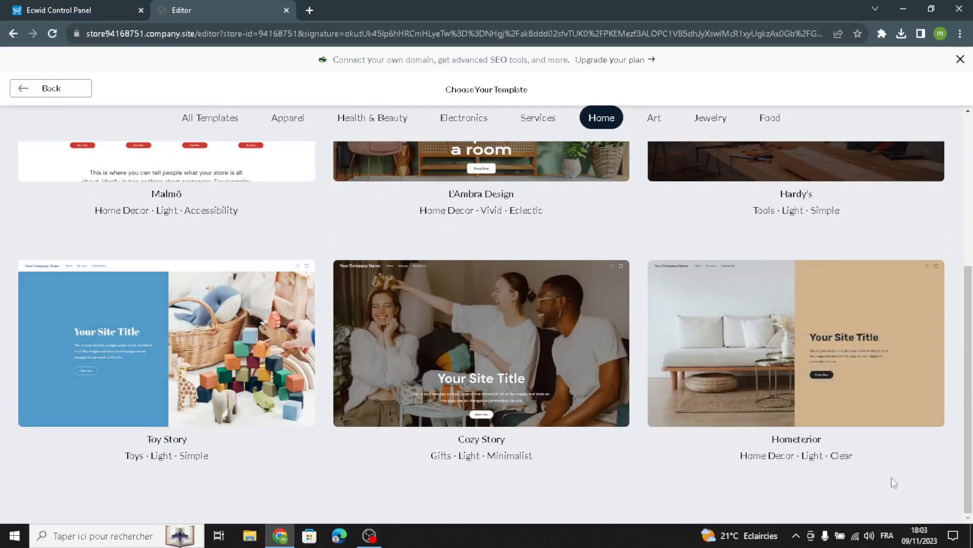
click(844, 359)
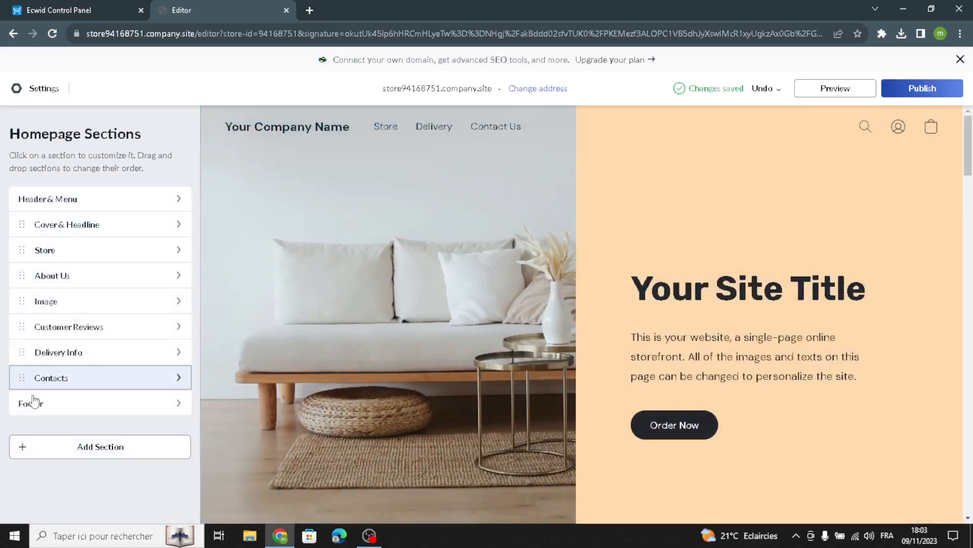
- Examine the site logo's type and text settings in the Header & Menu section
click(63, 198)
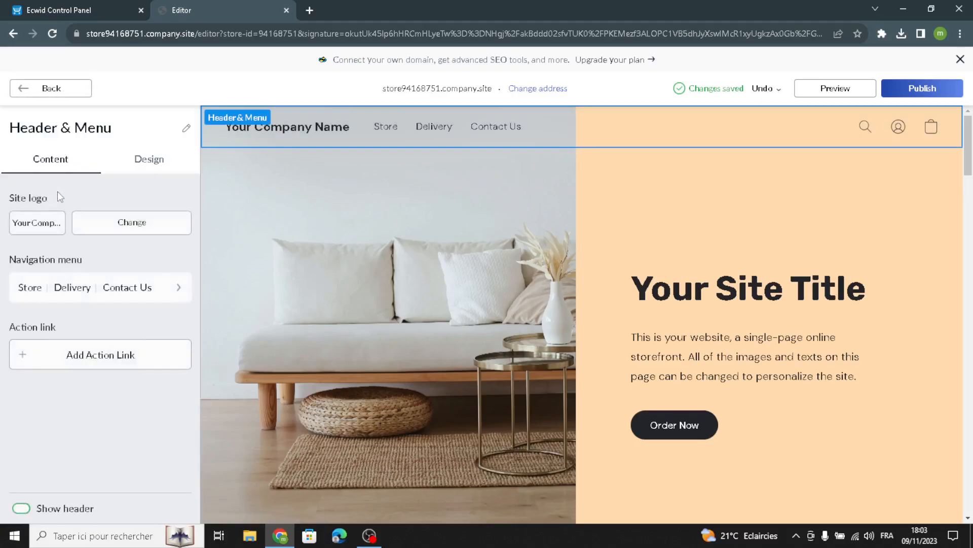
click(53, 223)
drag(116, 254, 6, 256)
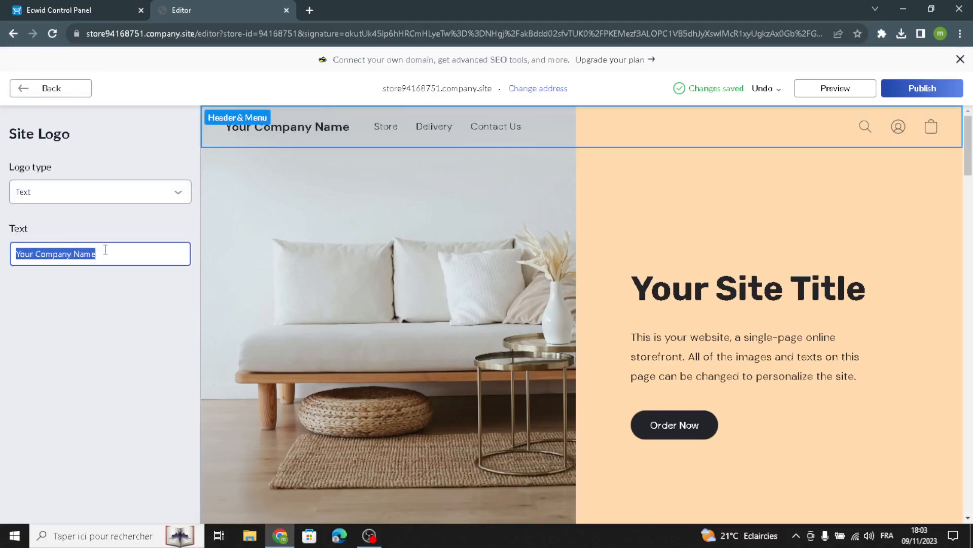
click(31, 91)
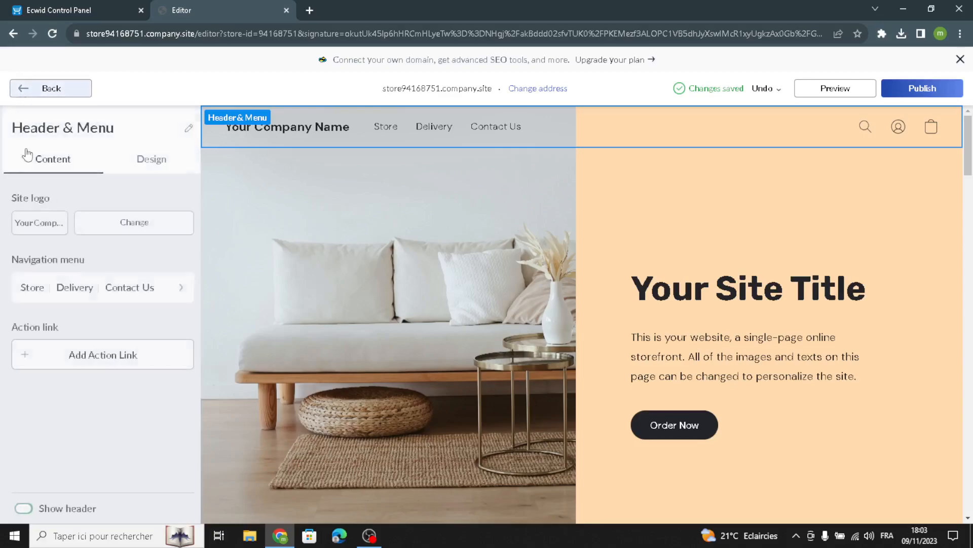
- Add a new item to the navigation menu and choose the header layout with the menu before a centered company name
click(54, 284)
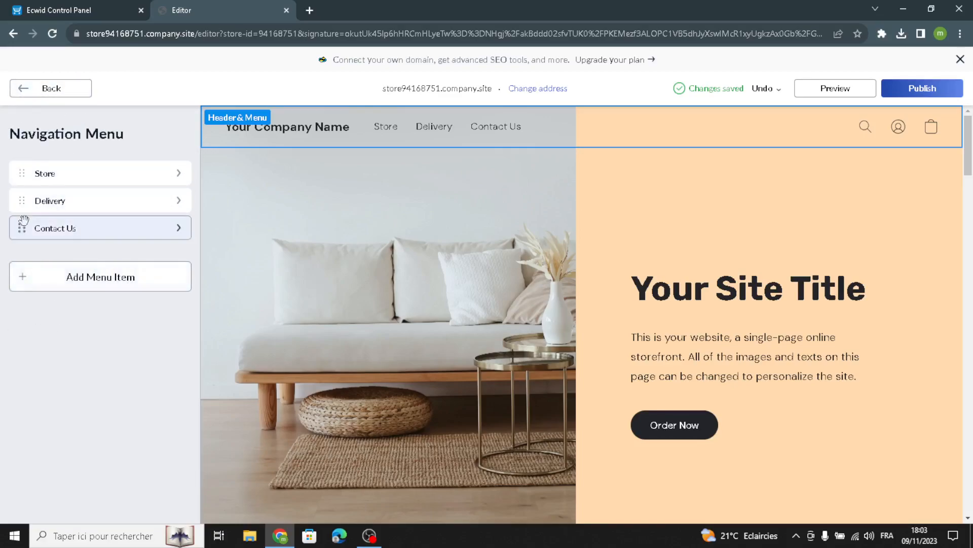
click(93, 297)
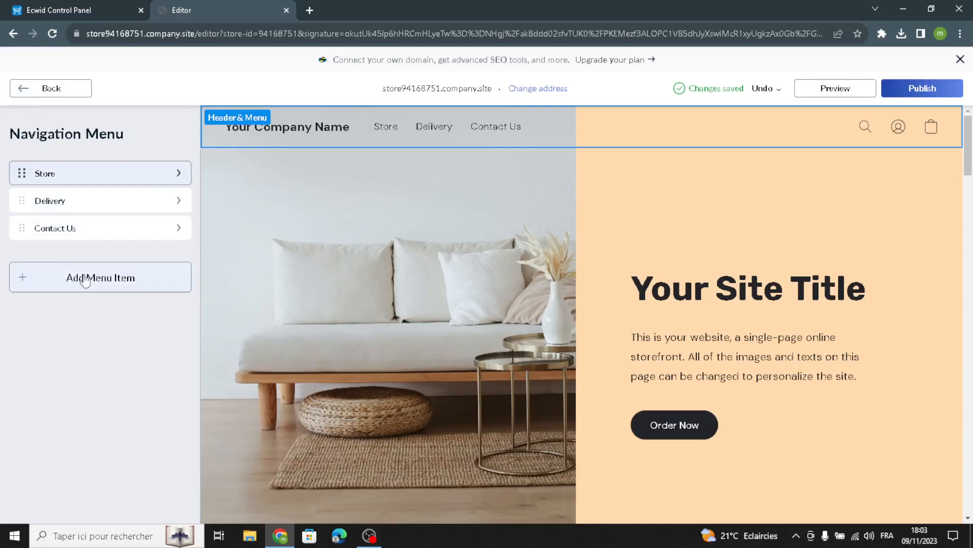
click(17, 90)
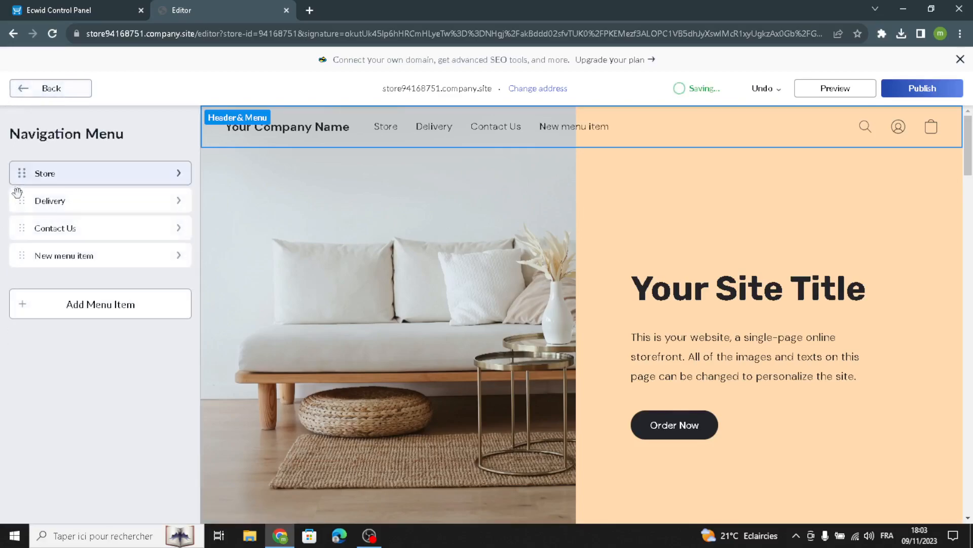
click(43, 89)
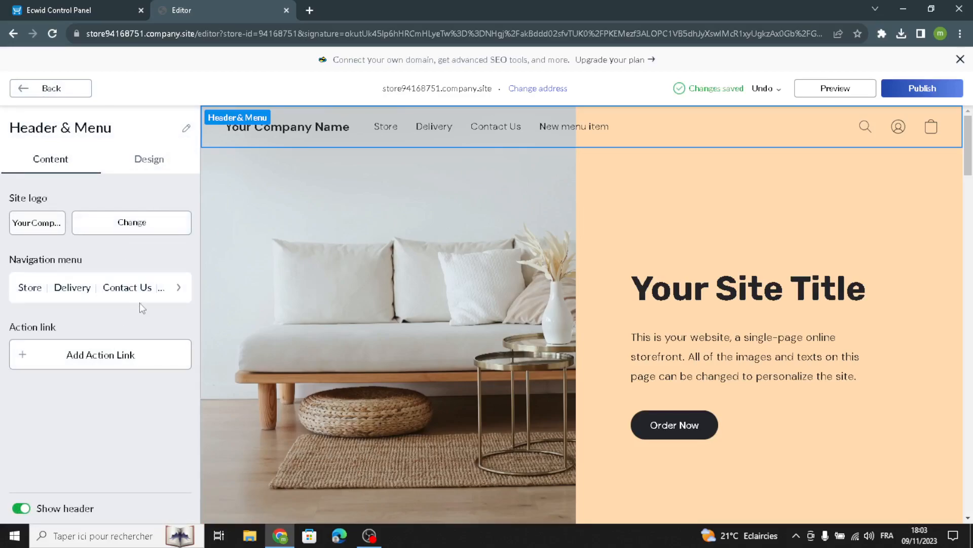
click(143, 172)
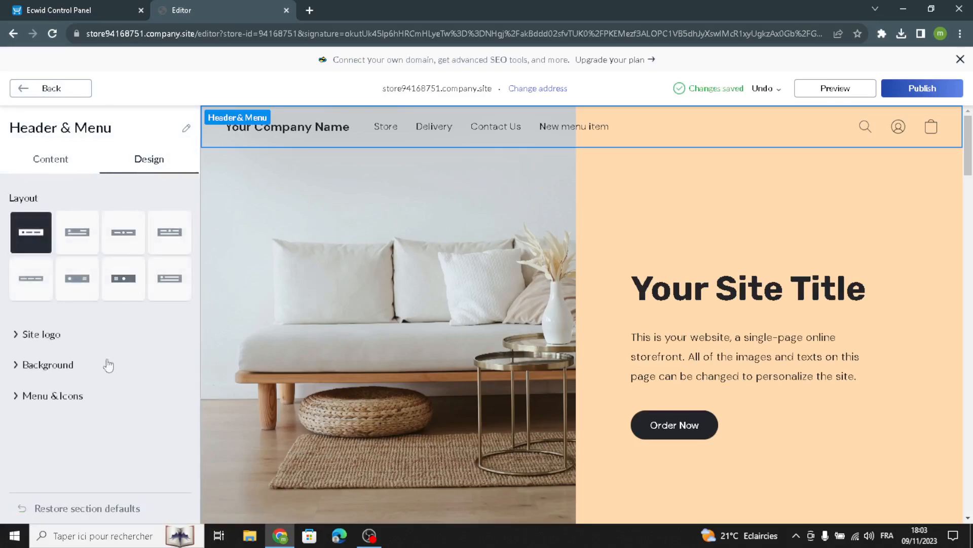
click(118, 241)
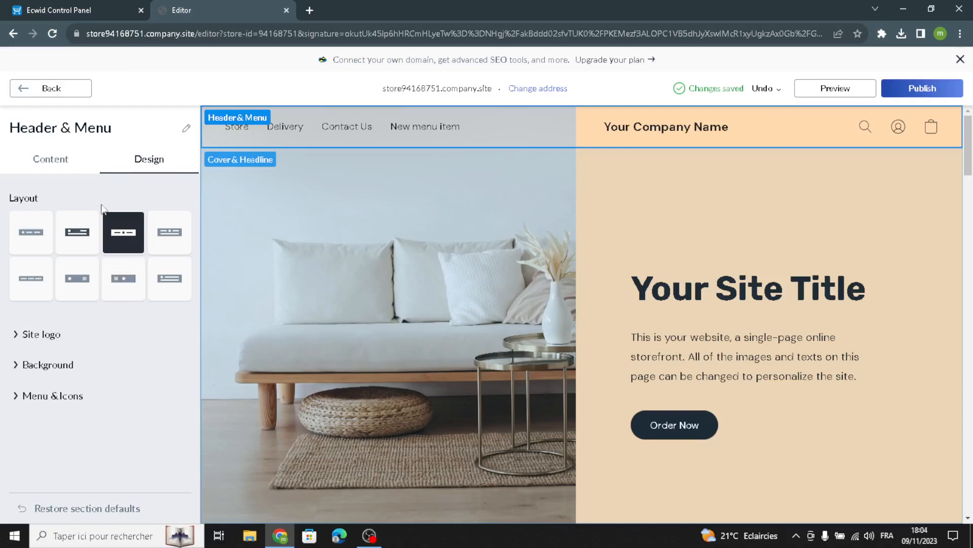
- Set the site logo's font to Alice and its size to 26
click(21, 335)
scroll(31, 304, down, 3)
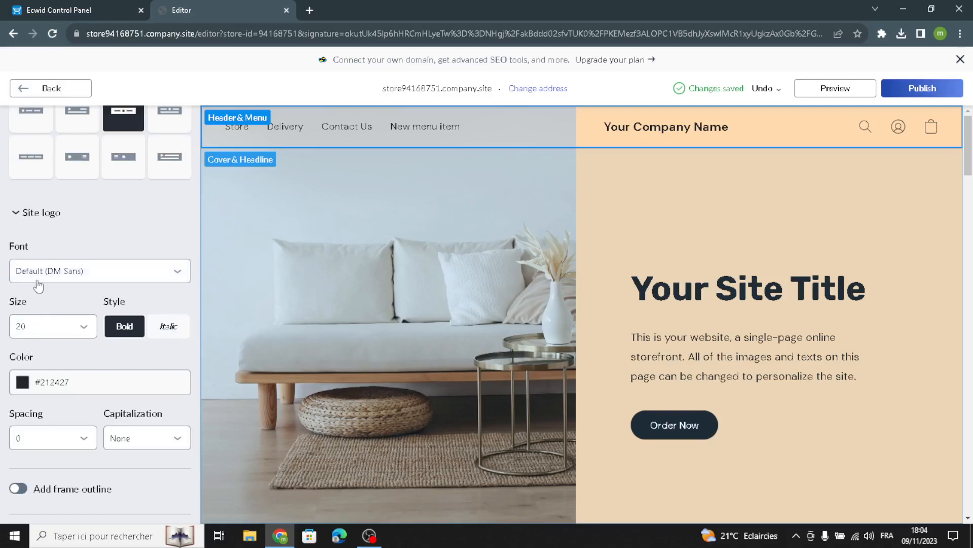
click(44, 273)
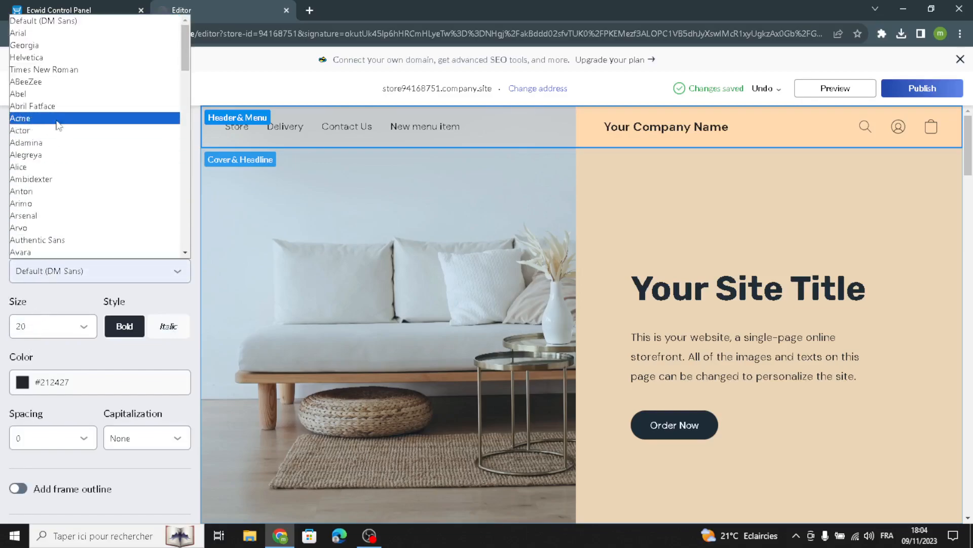
scroll(63, 213, down, 3)
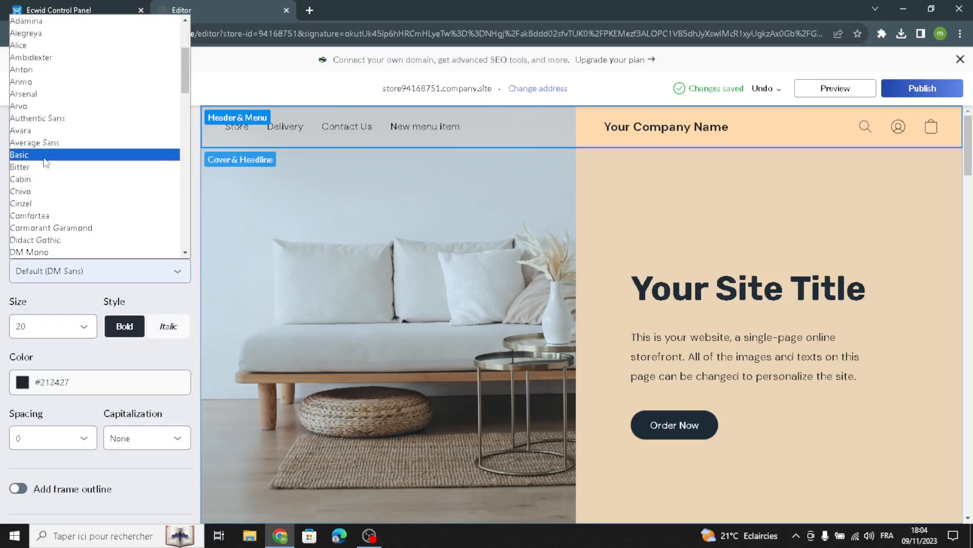
scroll(45, 101, up, 3)
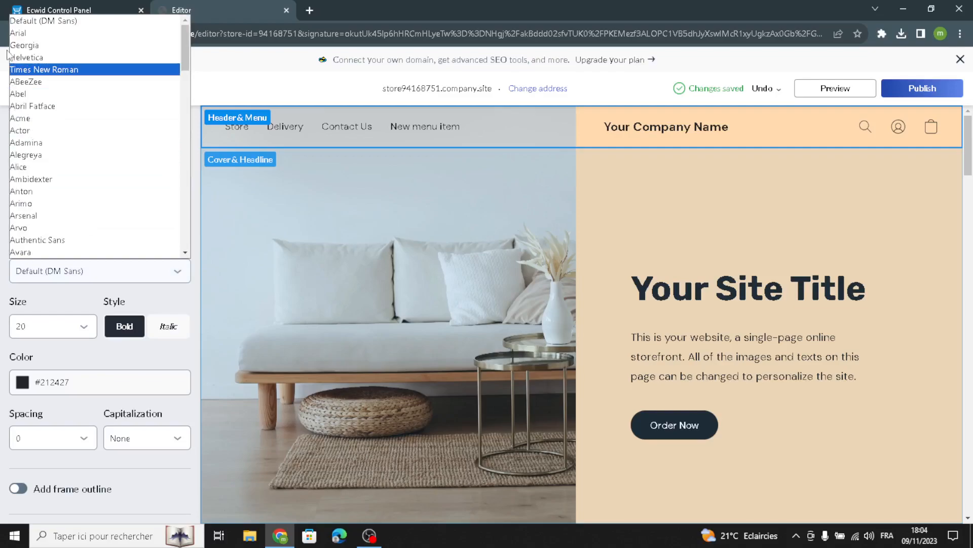
click(40, 167)
click(53, 327)
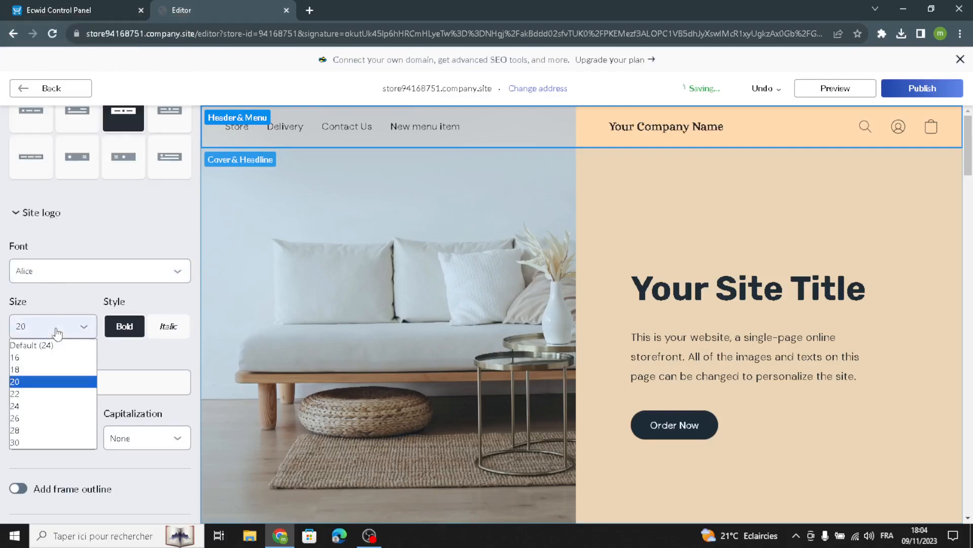
click(45, 419)
- Set the site logo's color to #1F3D58 and add a frame outline around it
click(22, 384)
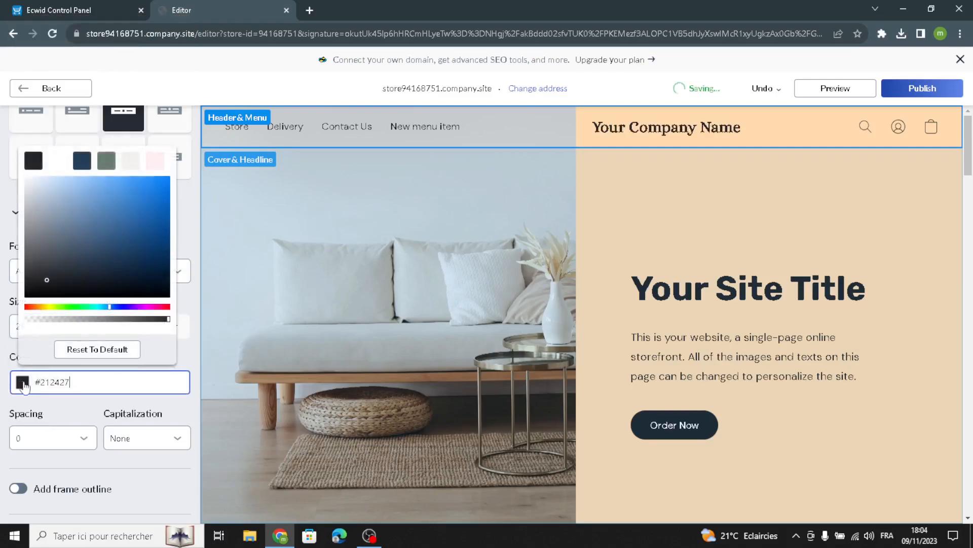
click(83, 161)
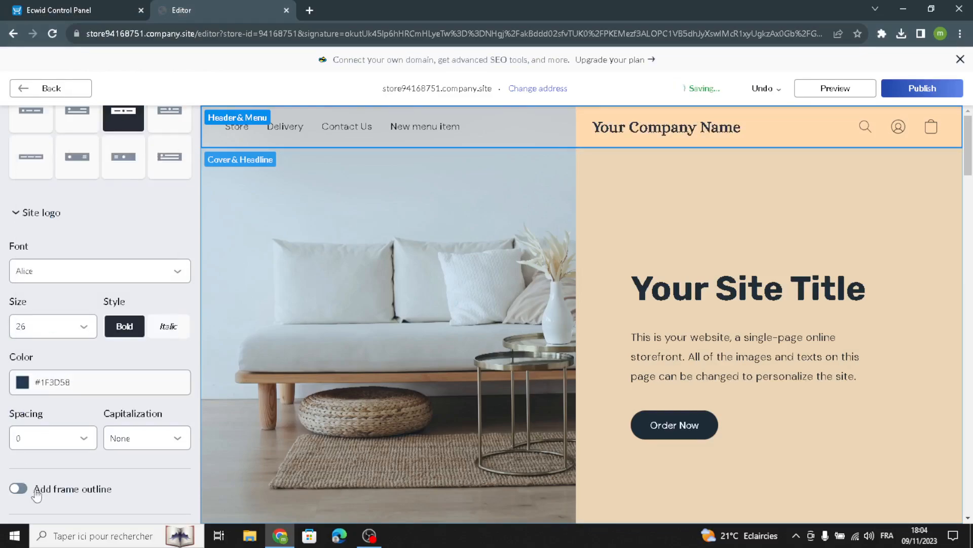
click(20, 489)
scroll(81, 406, down, 4)
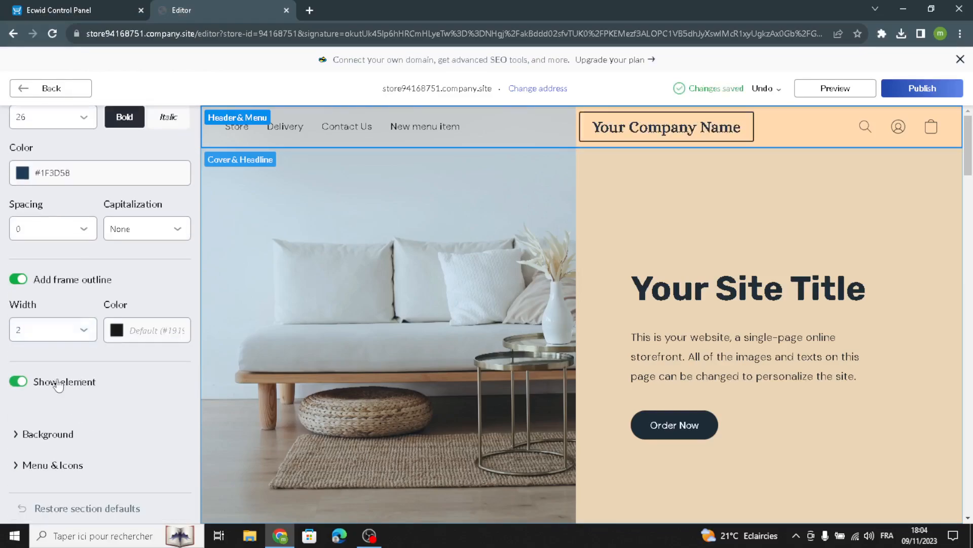
- Set the header's background style to Grayscale transparent and return to the homepage sections
click(31, 445)
click(61, 406)
key(Escape)
click(45, 450)
scroll(37, 314, up, 1)
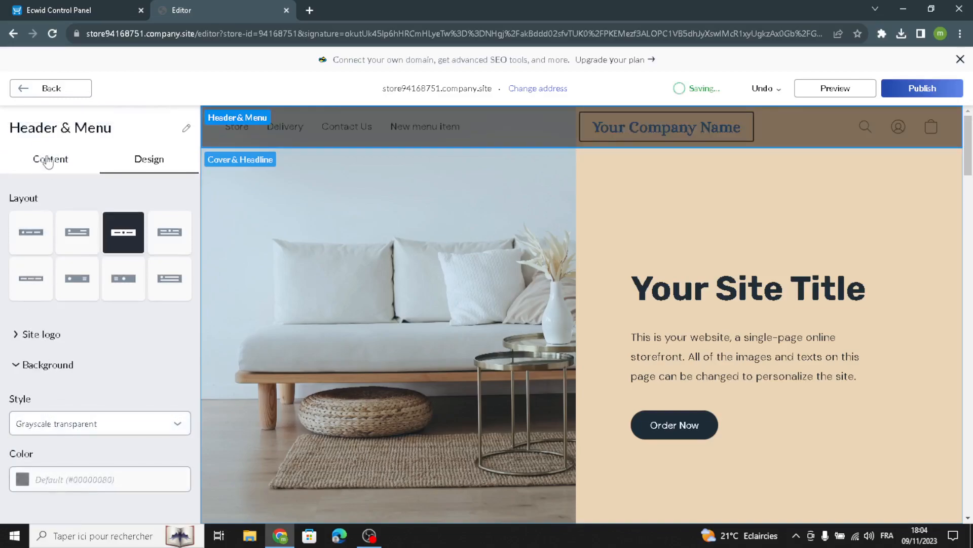
scroll(21, 459, down, 2)
scroll(12, 441, up, 2)
click(36, 90)
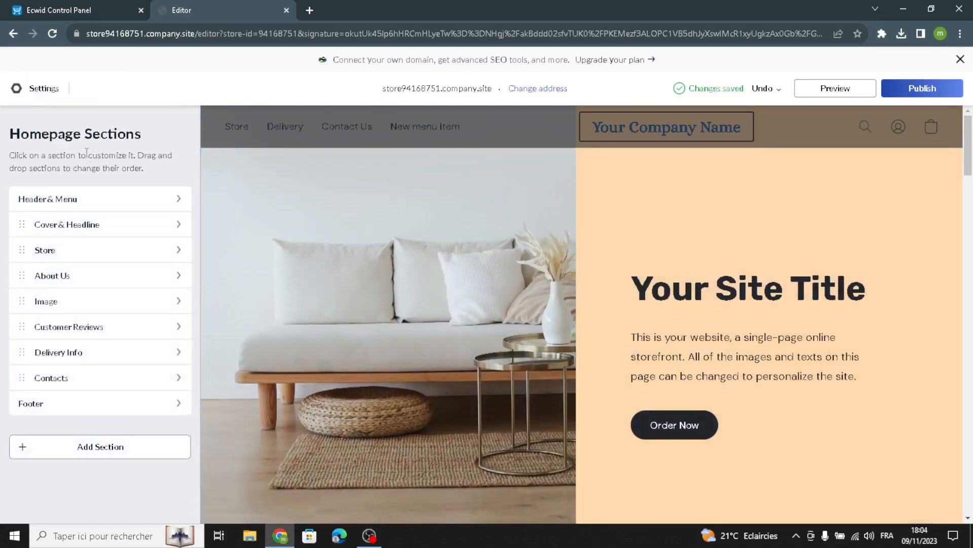
- Open the Cover & Headline section and examine its title and tagline fields
click(83, 225)
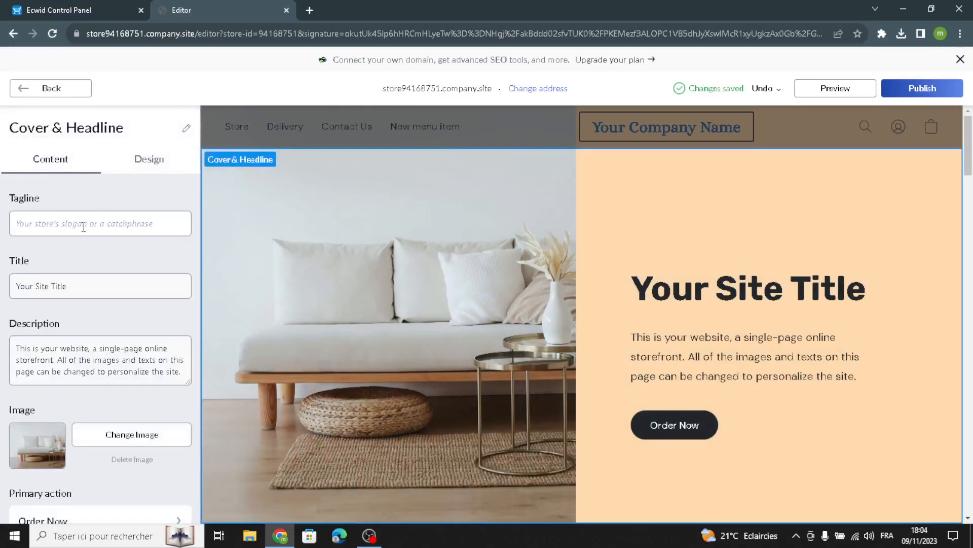
drag(100, 285, 3, 296)
click(83, 286)
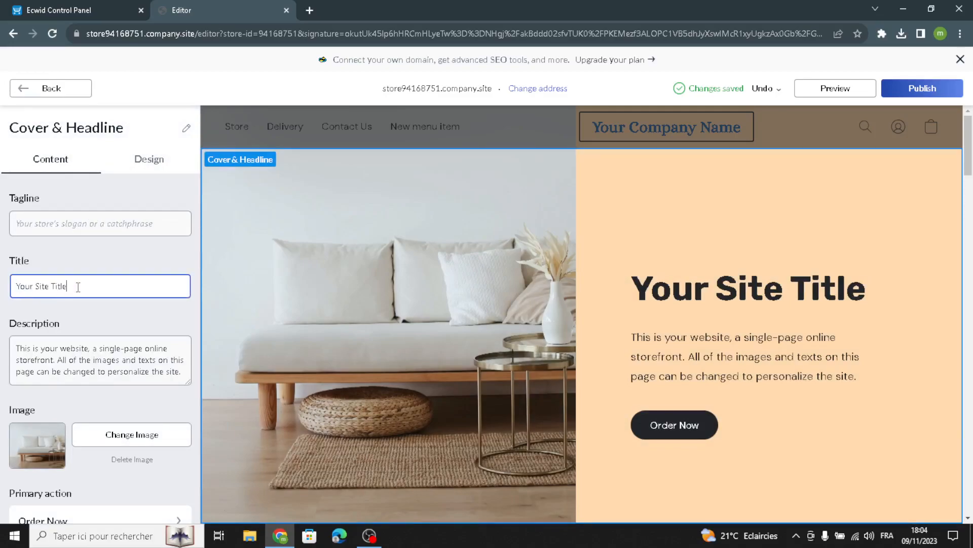
click(76, 224)
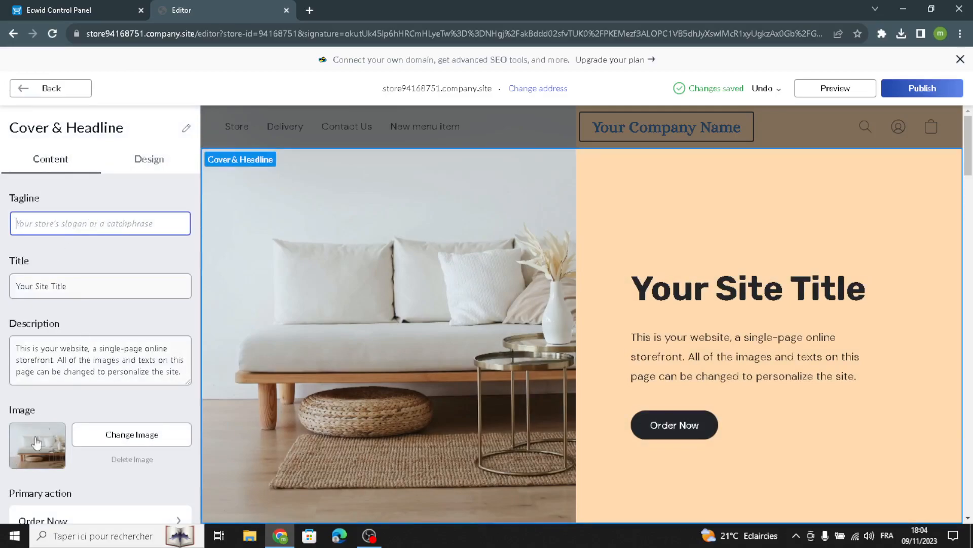
- Replace the Cover & Headline title with "PERSONALIZED HOME DECOR"
drag(71, 287, 1, 275)
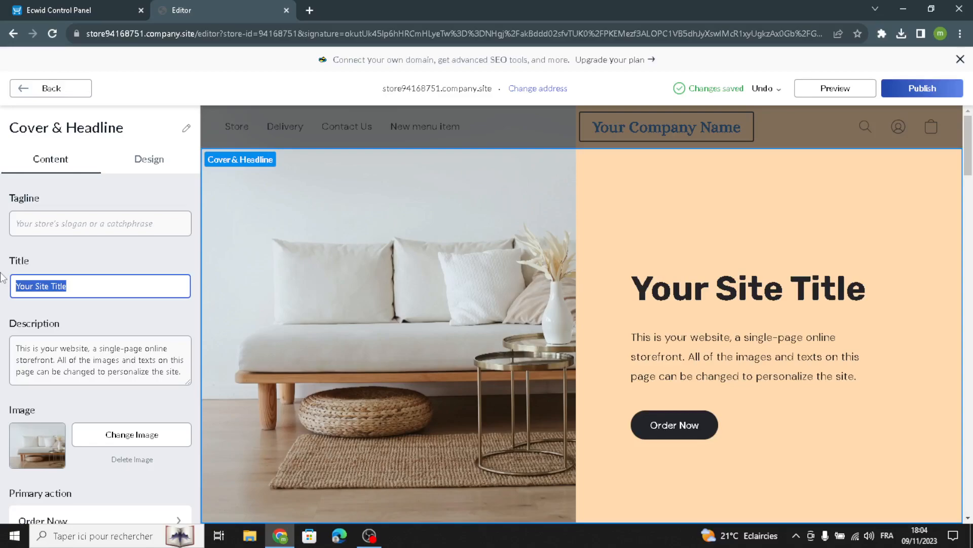
text(S)
key(BackSpace)
text(PERS)
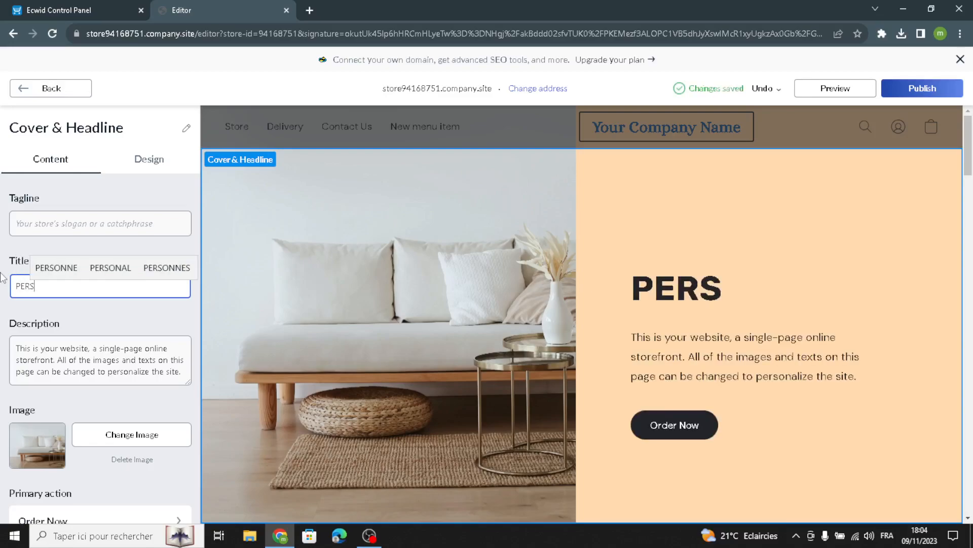
text(ONA)
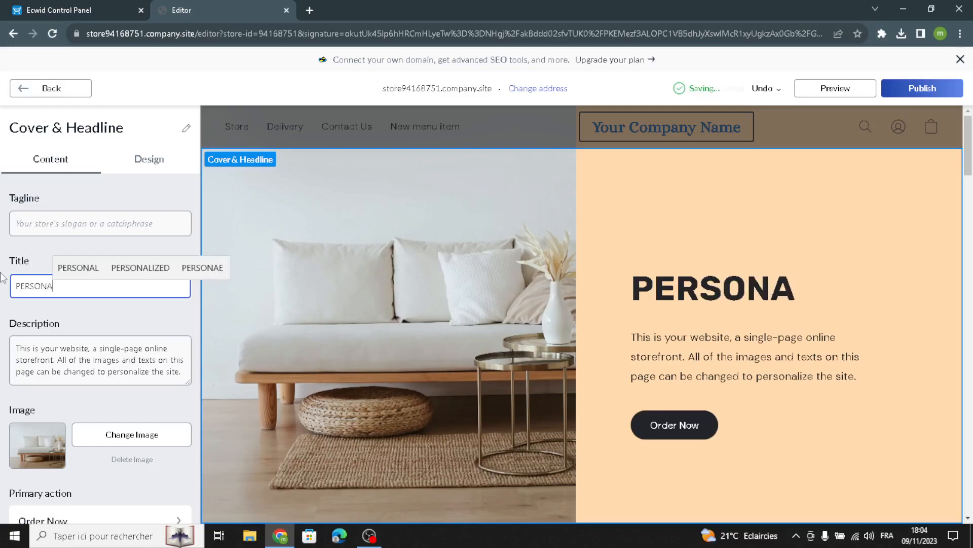
click(131, 268)
text(HO)
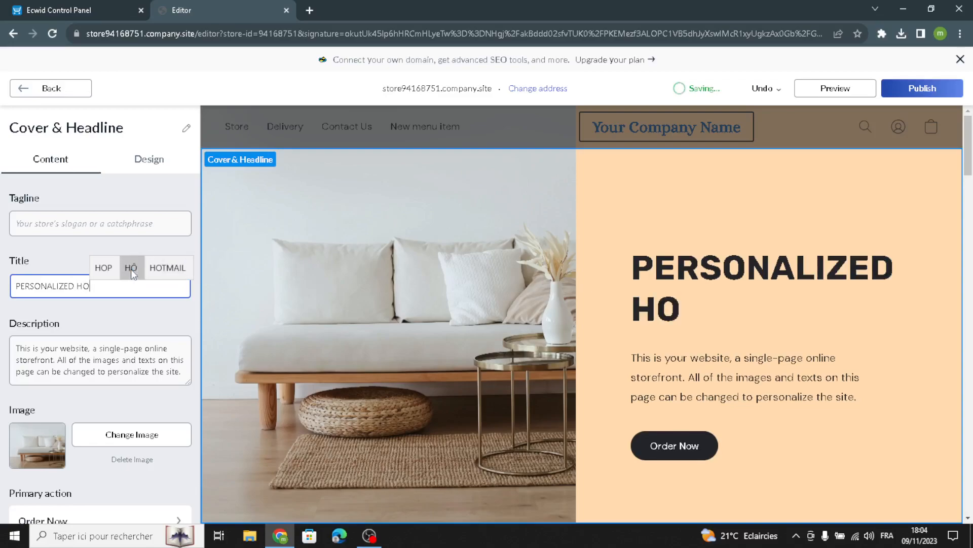
text(ME DECOR)
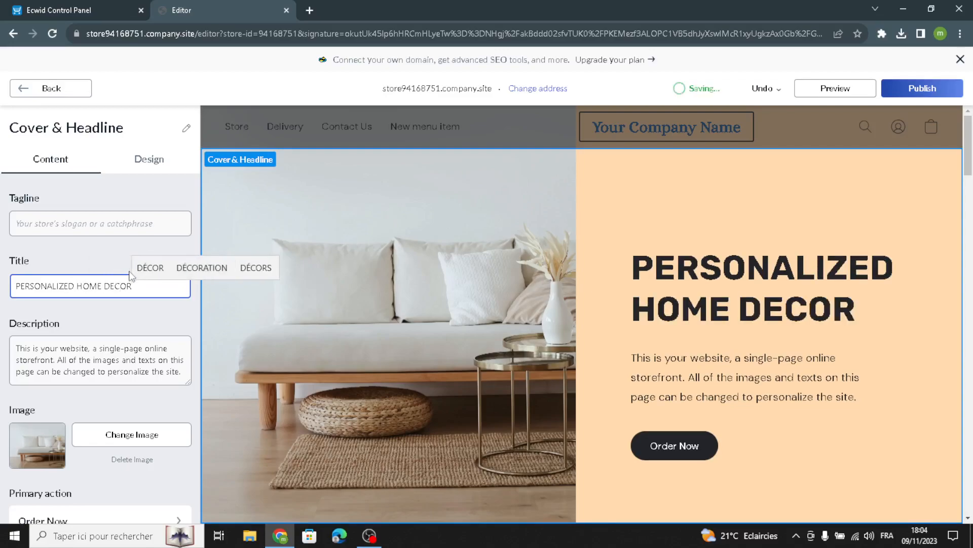
- Replace the Cover & Headline description with "Welcome to our site for personalized home decor."
drag(191, 378, 1, 312)
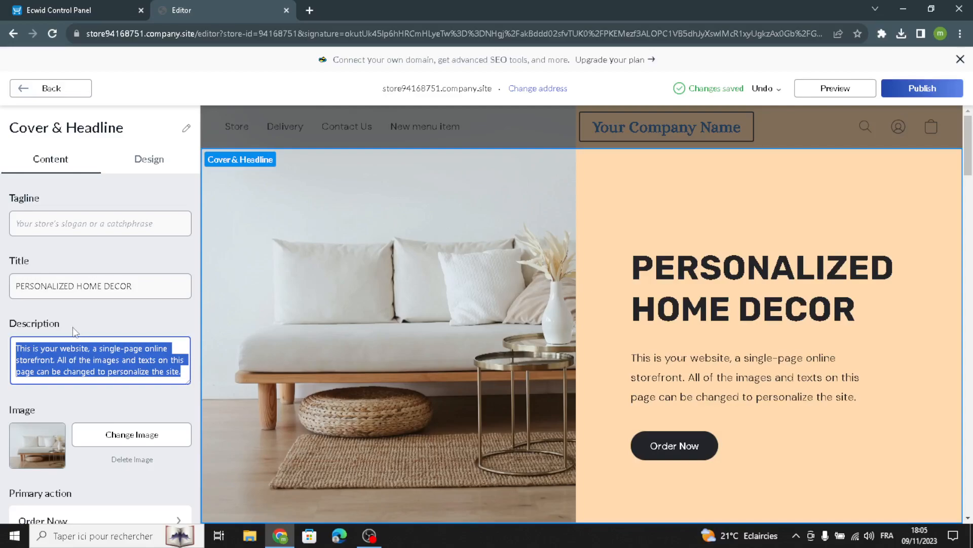
text(W)
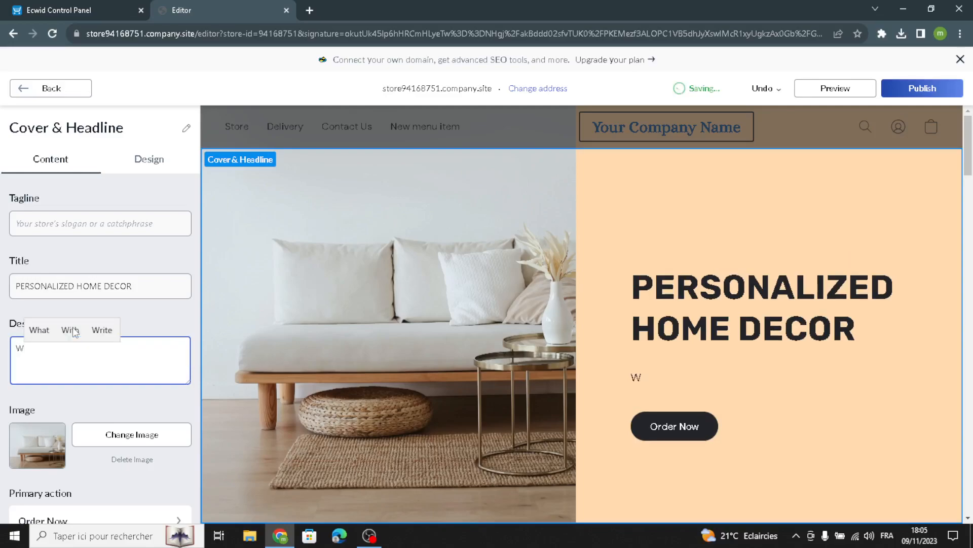
text(el)
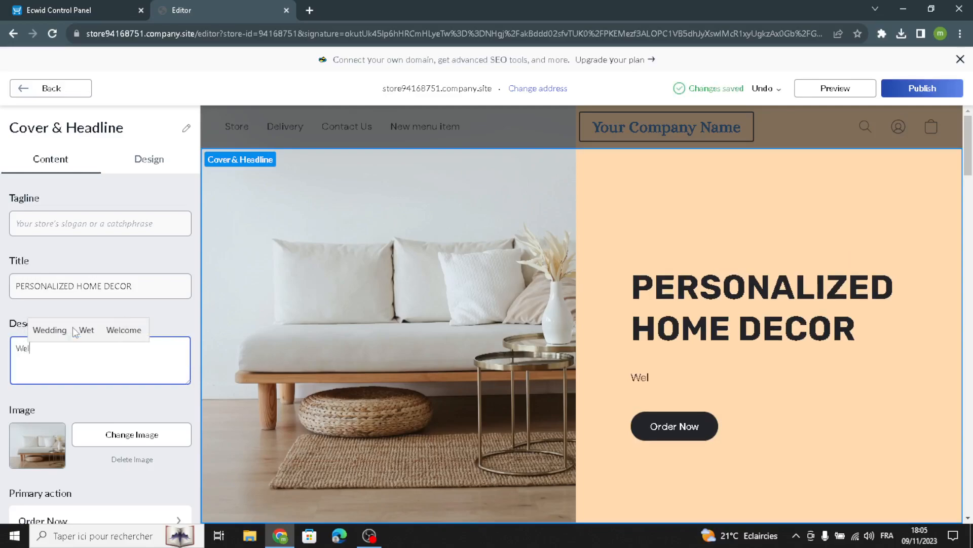
text(come to ou)
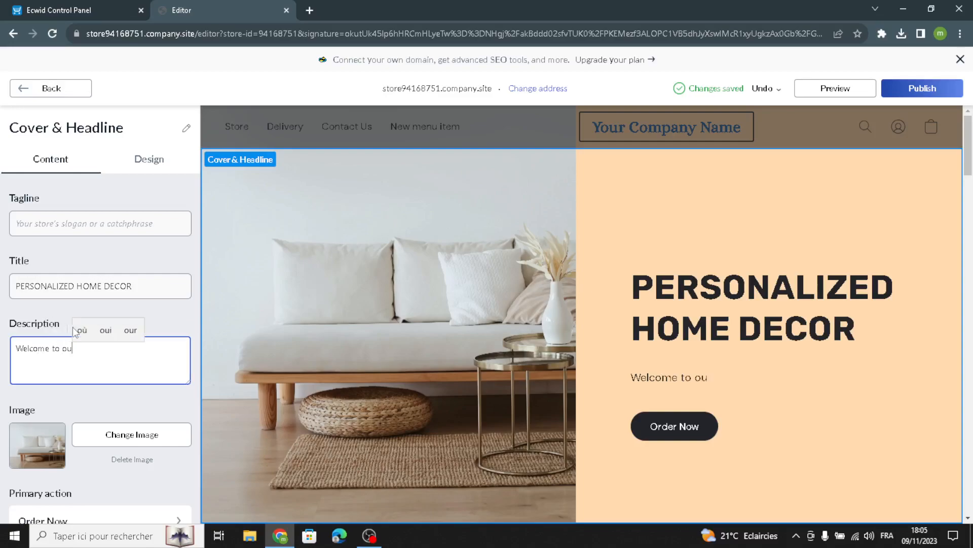
text(r)
text( site for)
key(BackSpace)
text(te fo)
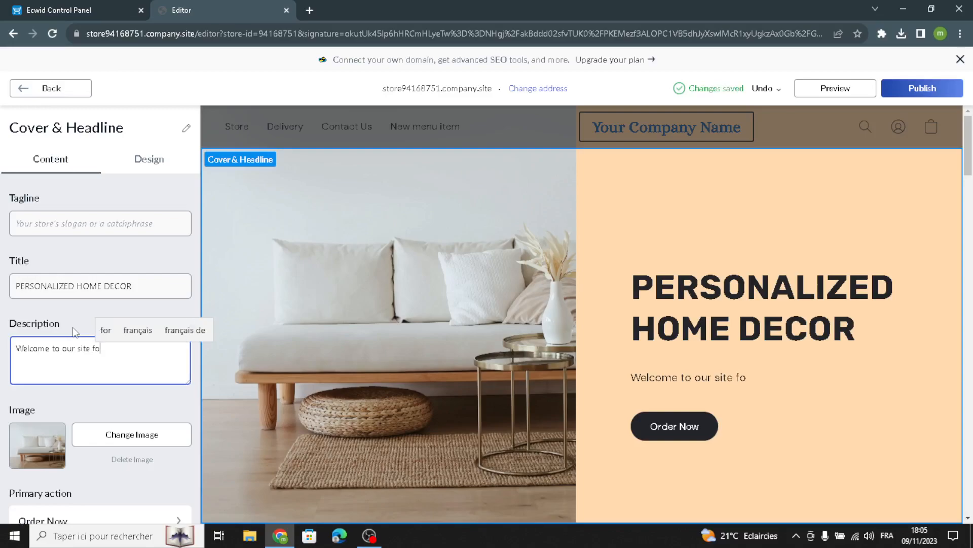
text(r per)
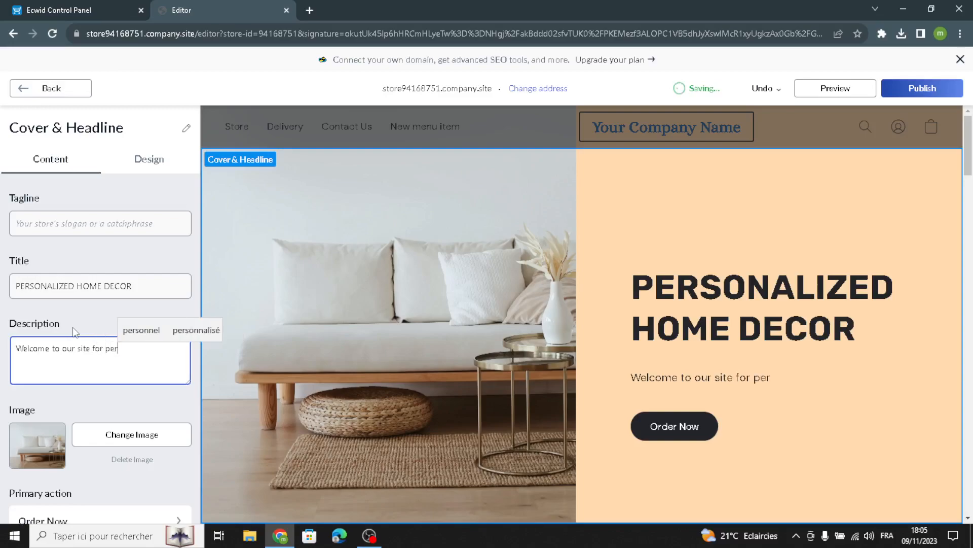
text(sonalized)
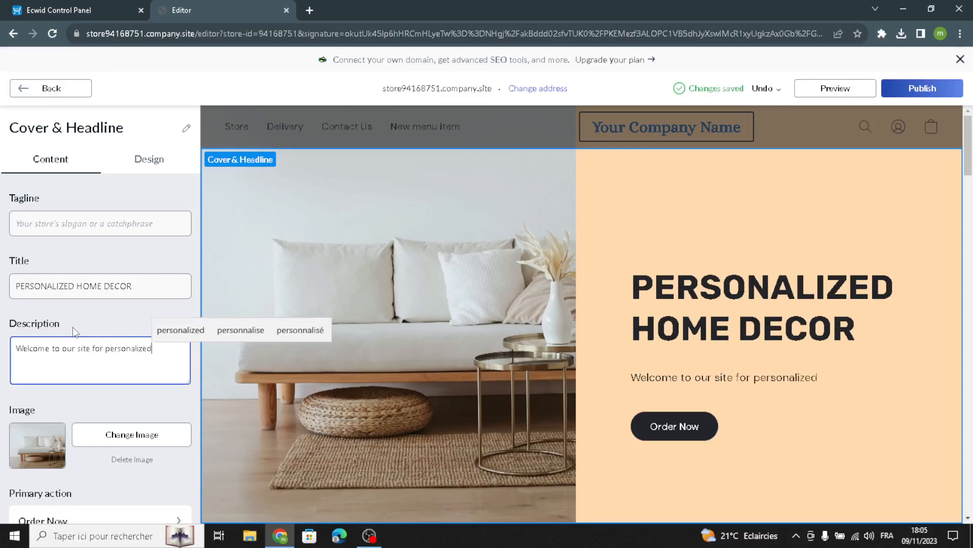
text( home decor)
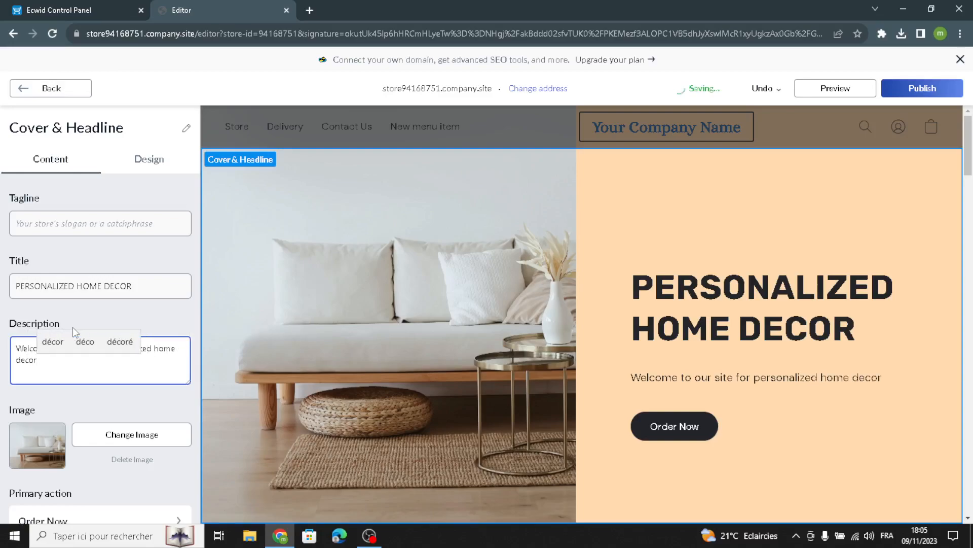
text(.)
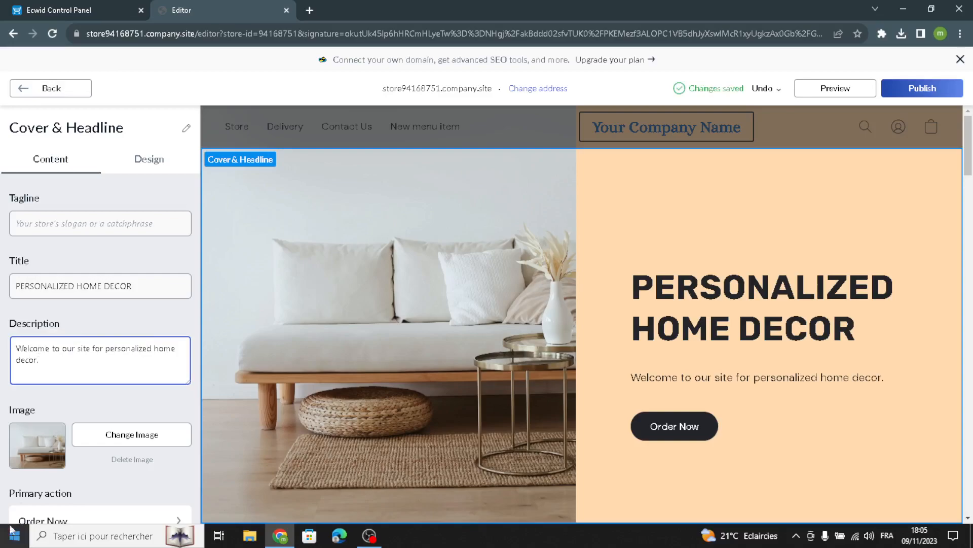
drag(45, 363, 3, 341)
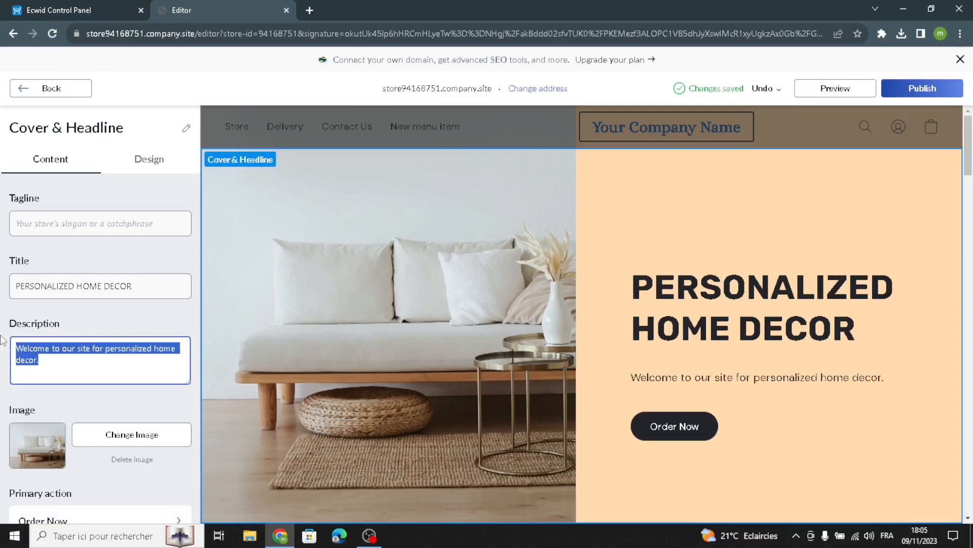
click(45, 362)
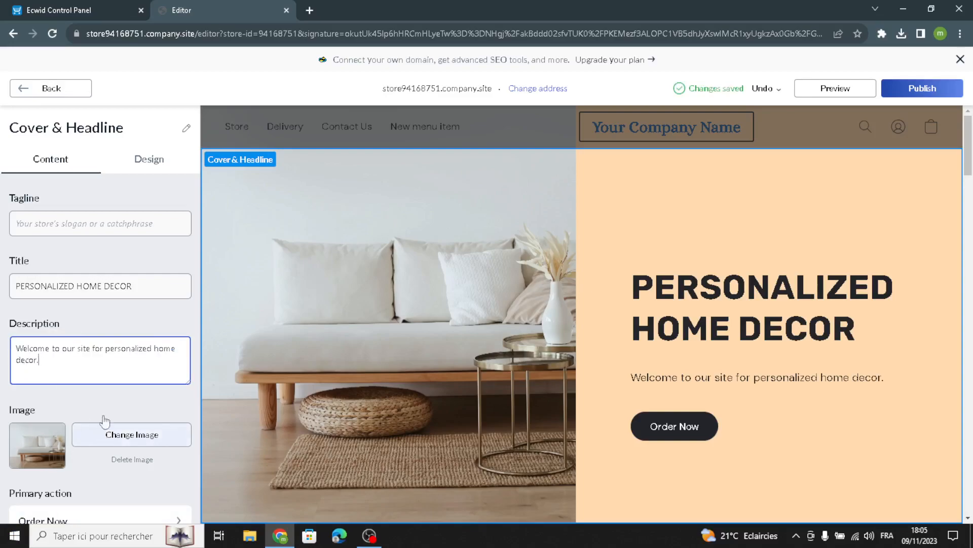
- Change the Cover & Headline layout to the one with a large image above the centered title and description
scroll(116, 409, down, 3)
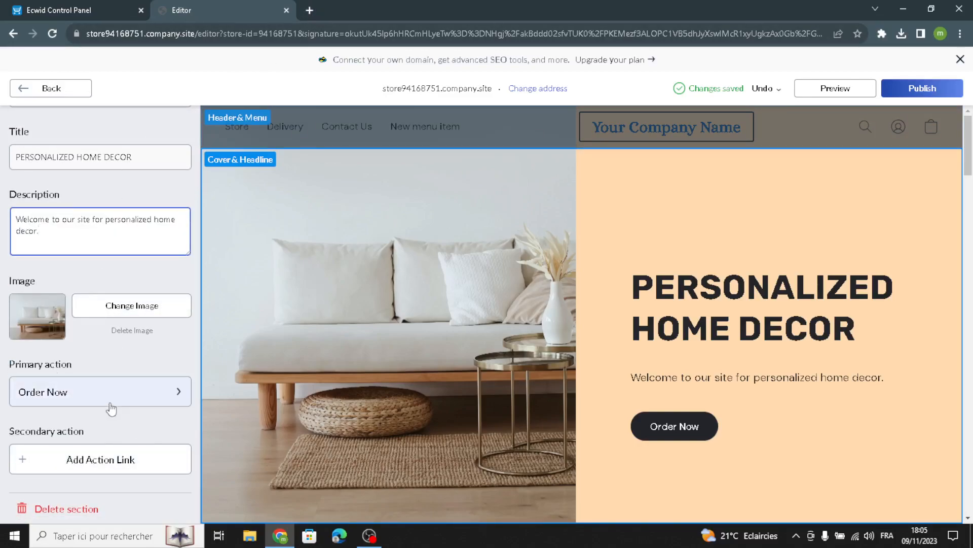
scroll(83, 348, up, 3)
click(150, 167)
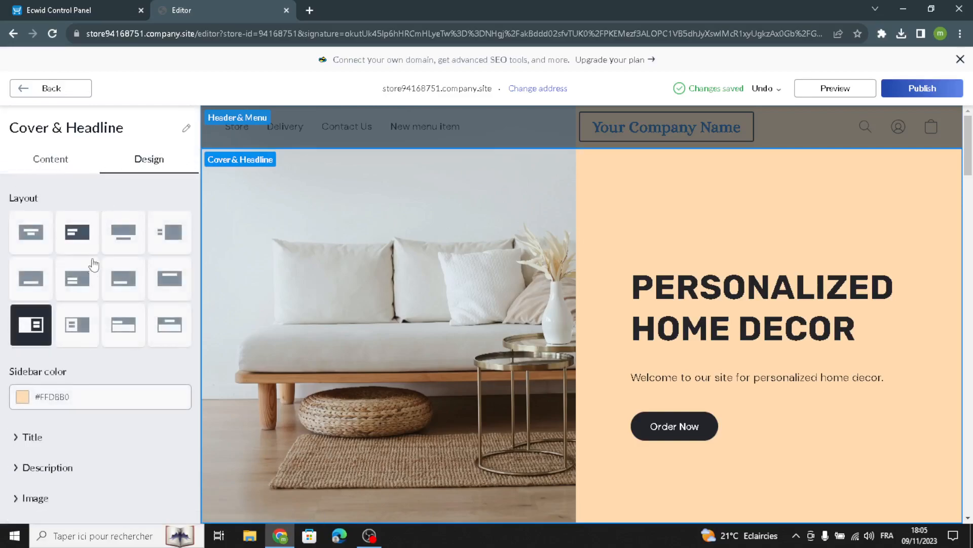
click(79, 280)
click(133, 242)
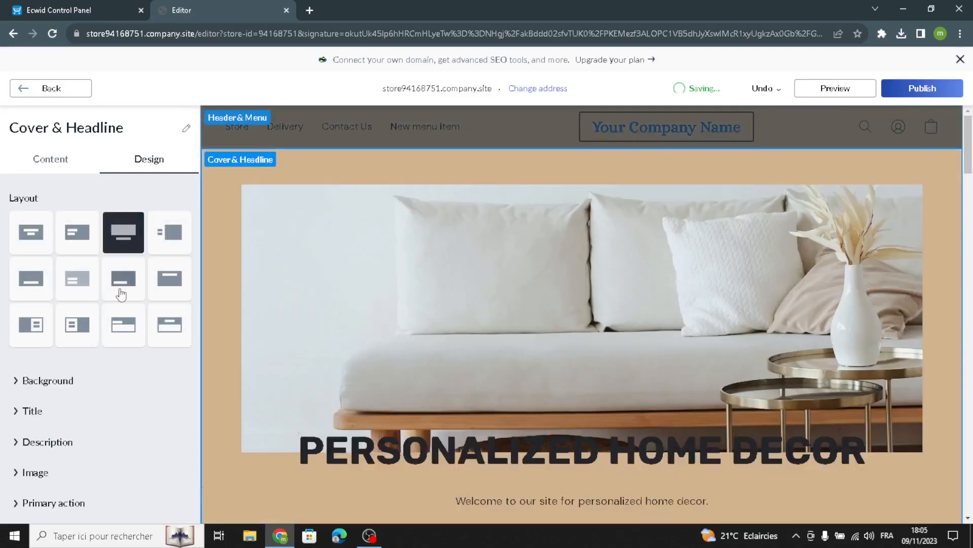
- Set the Cover & Headline title's font to Alice
scroll(131, 345, down, 1)
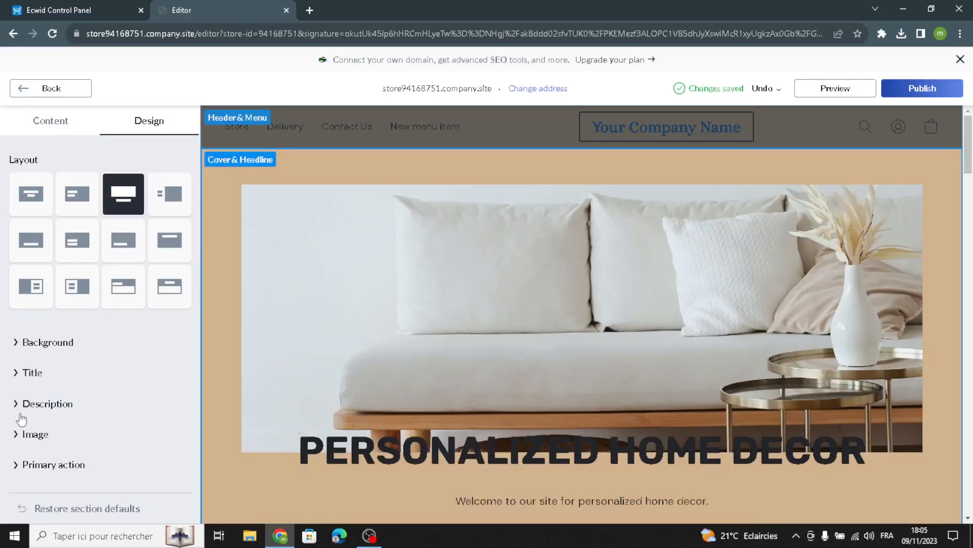
click(23, 372)
scroll(24, 439, down, 1)
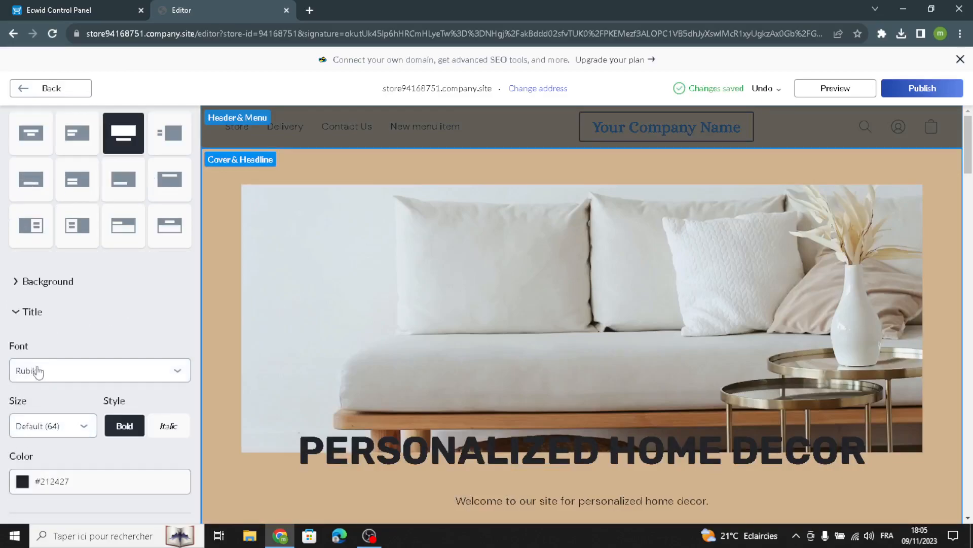
click(37, 375)
scroll(54, 241, up, 15)
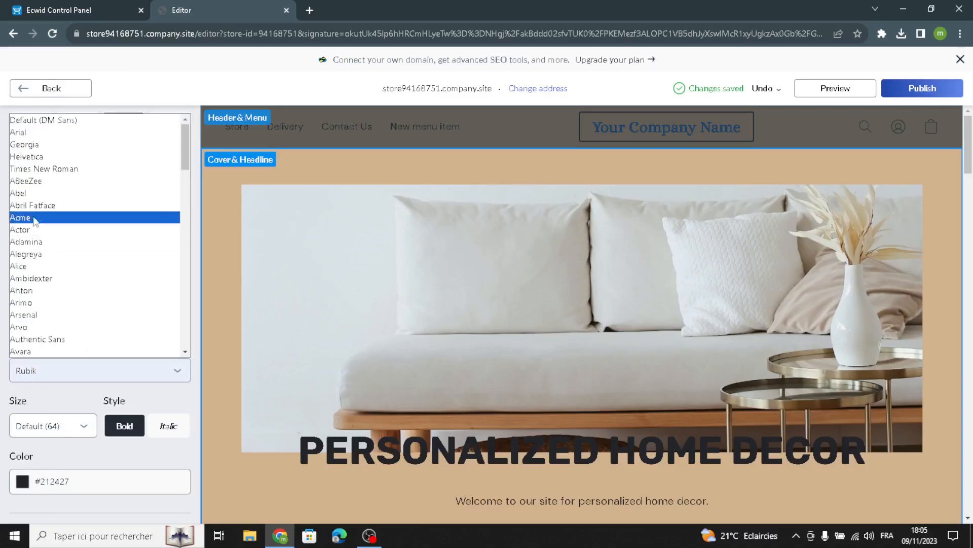
click(36, 265)
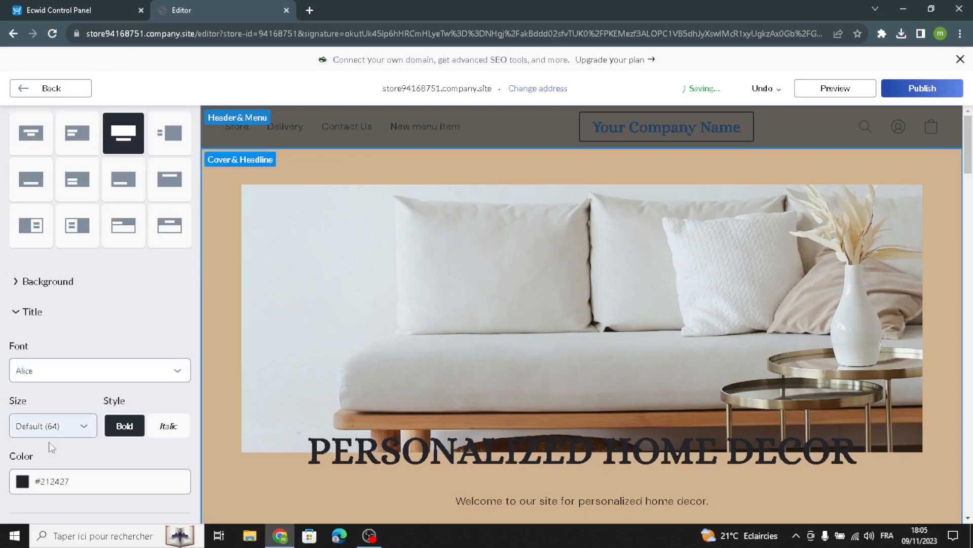
- Set the Cover & Headline description's text size to 32
scroll(55, 457, down, 2)
click(39, 471)
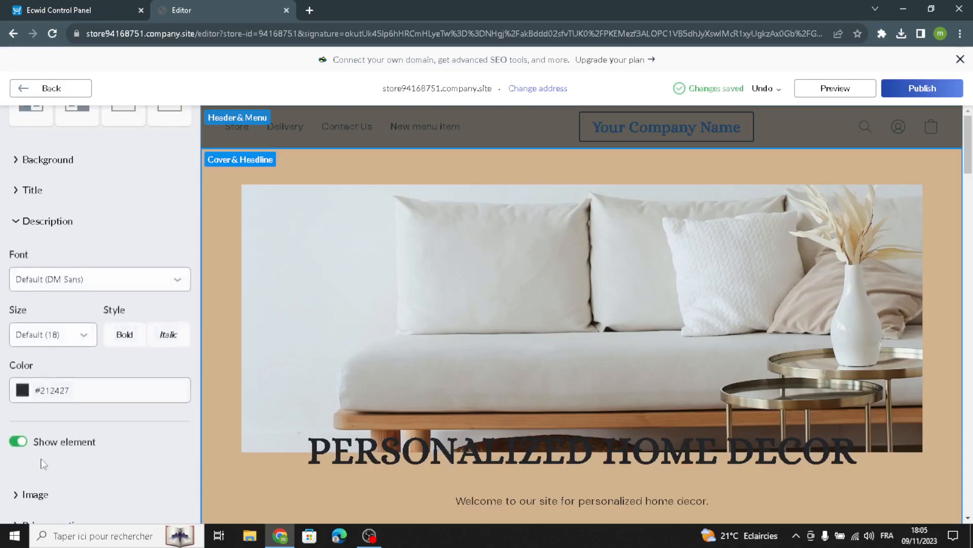
scroll(50, 431, down, 1)
click(53, 273)
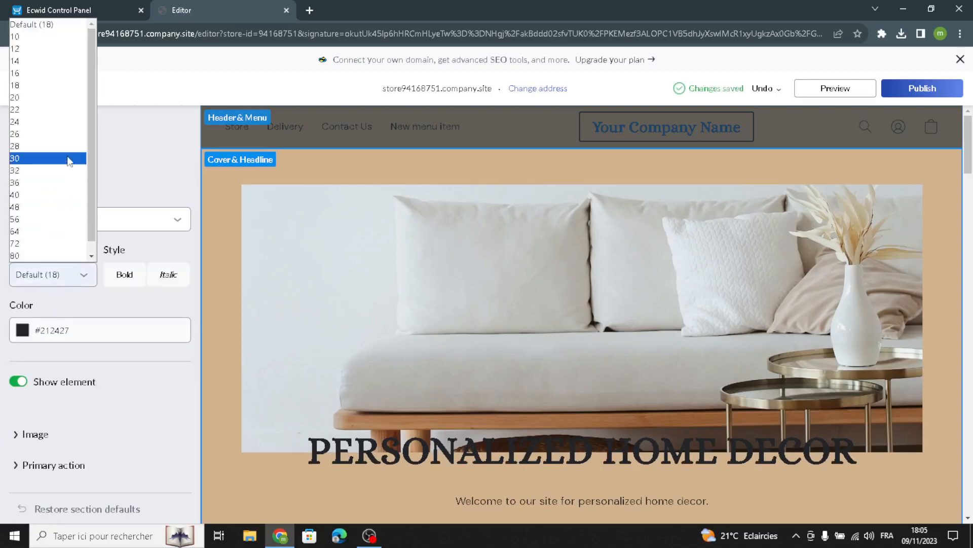
click(51, 134)
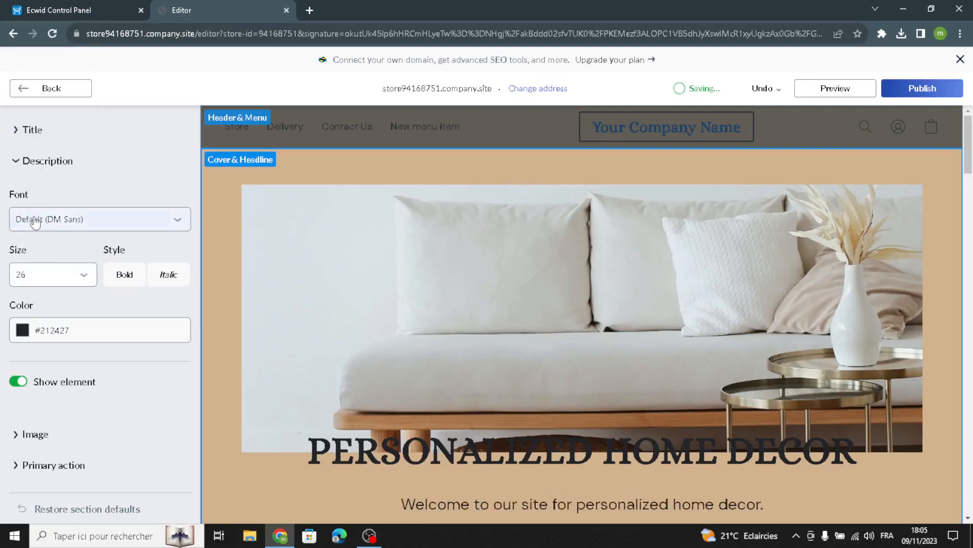
click(51, 275)
click(29, 177)
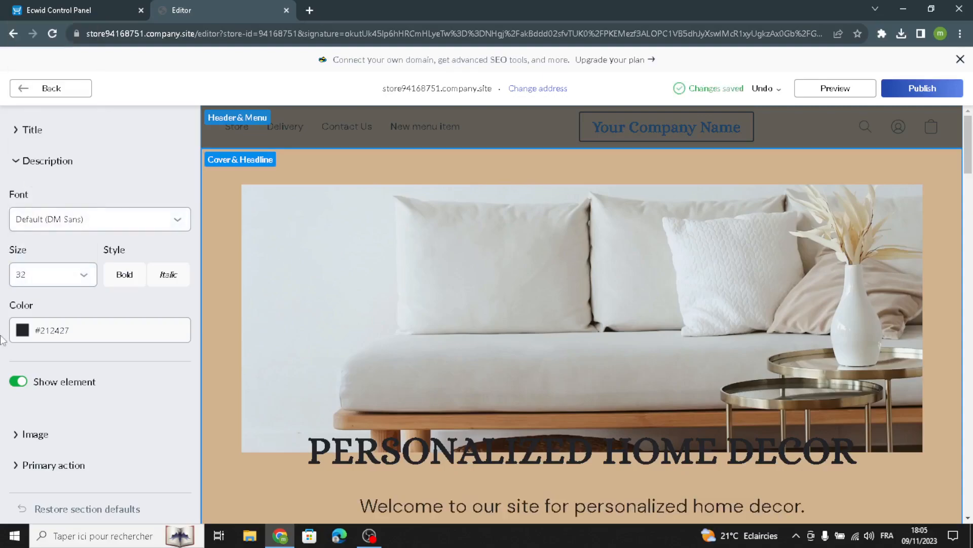
- Set the Cover & Headline description's font to Alice and return to the homepage sections
click(76, 221)
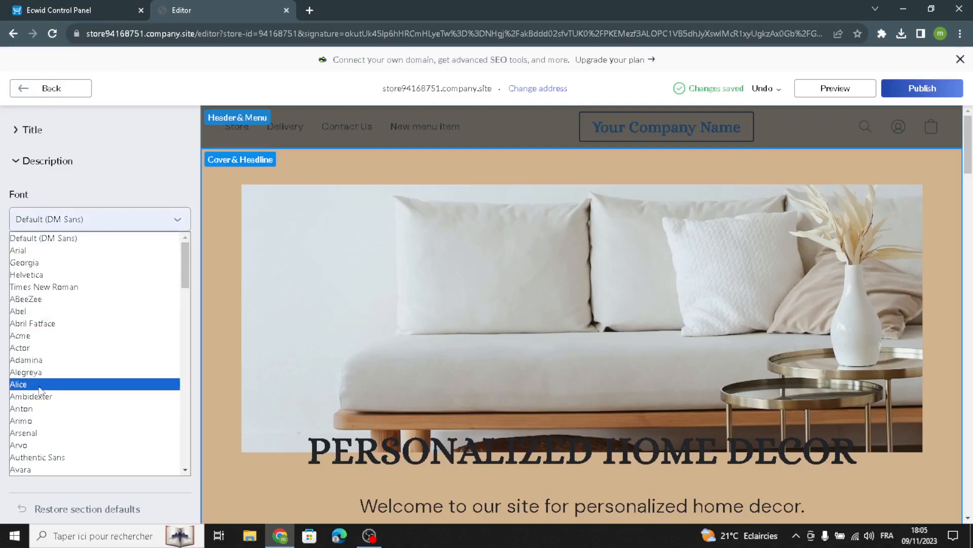
click(40, 386)
scroll(22, 298, up, 4)
scroll(21, 297, up, 2)
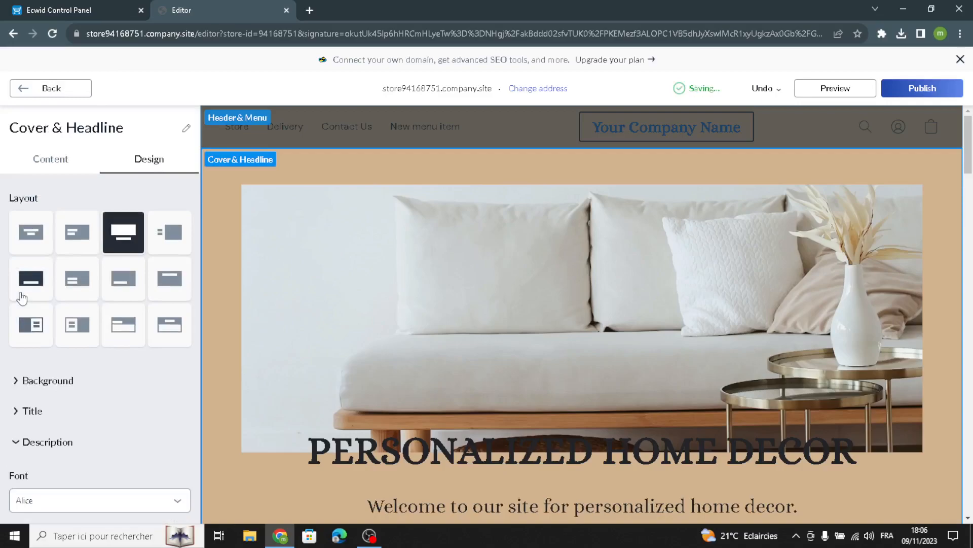
click(51, 91)
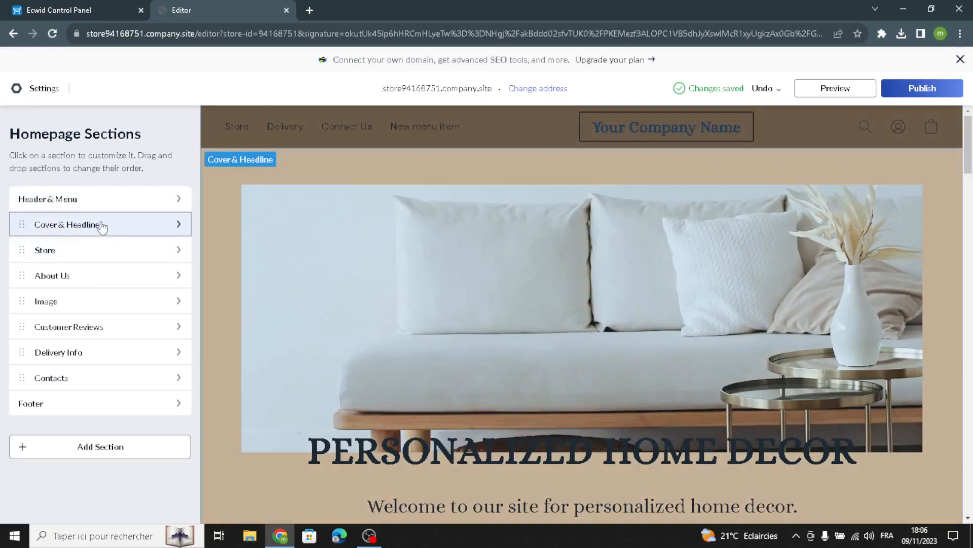
- Look at the Store section, switch to the Ecwid Control Panel and open a blank new product form from the catalog
click(96, 253)
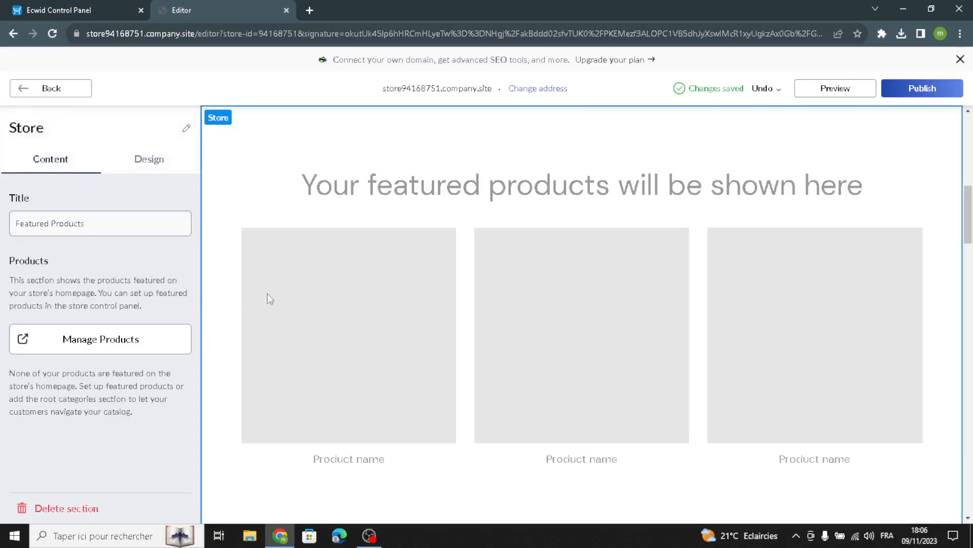
click(76, 6)
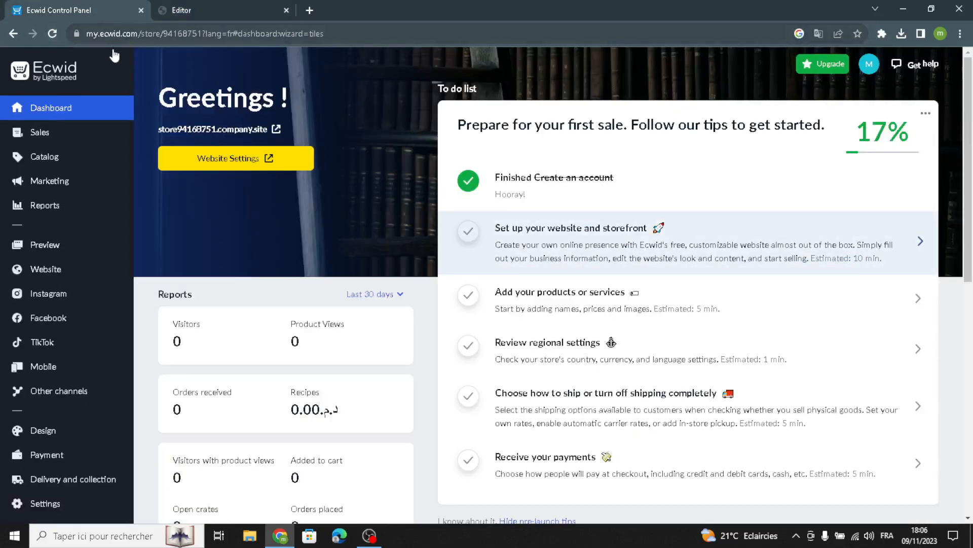
click(553, 300)
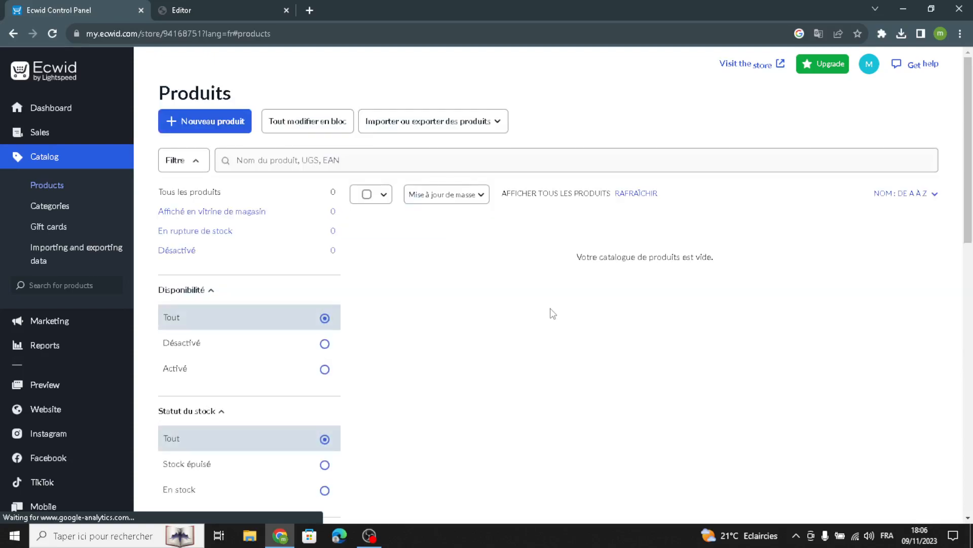
click(197, 123)
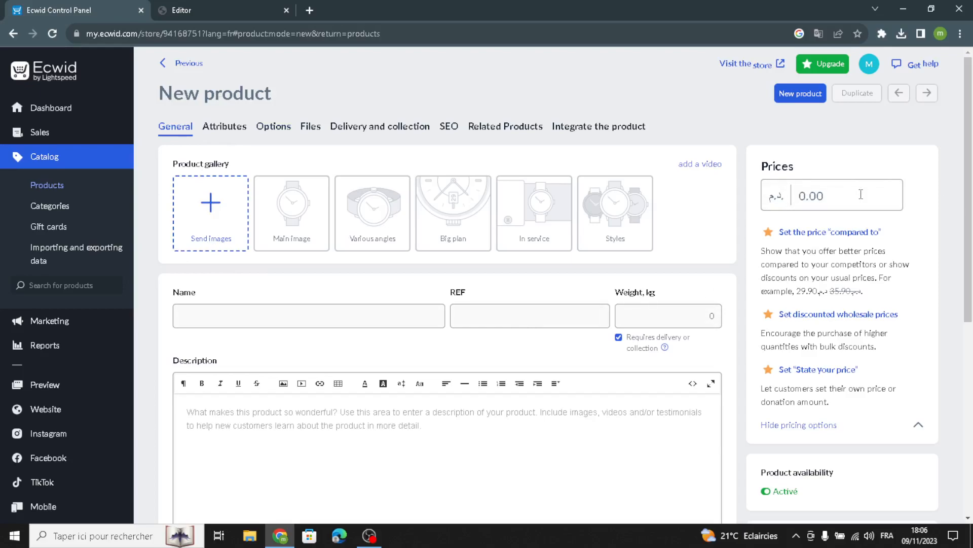
click(222, 422)
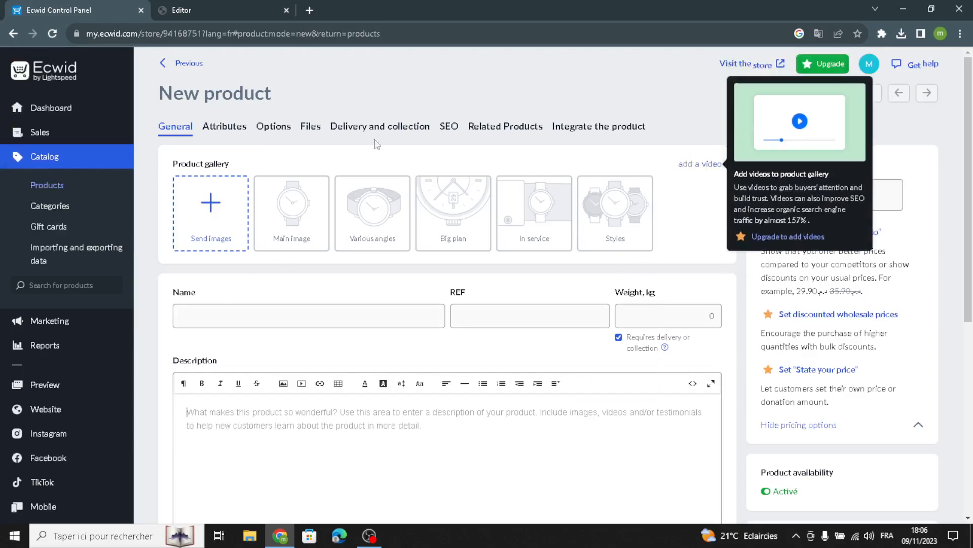
- Switch to the site editor and examine the Store section's design options for background, title, product image and product price, then return to the homepage sections
click(197, 7)
click(136, 166)
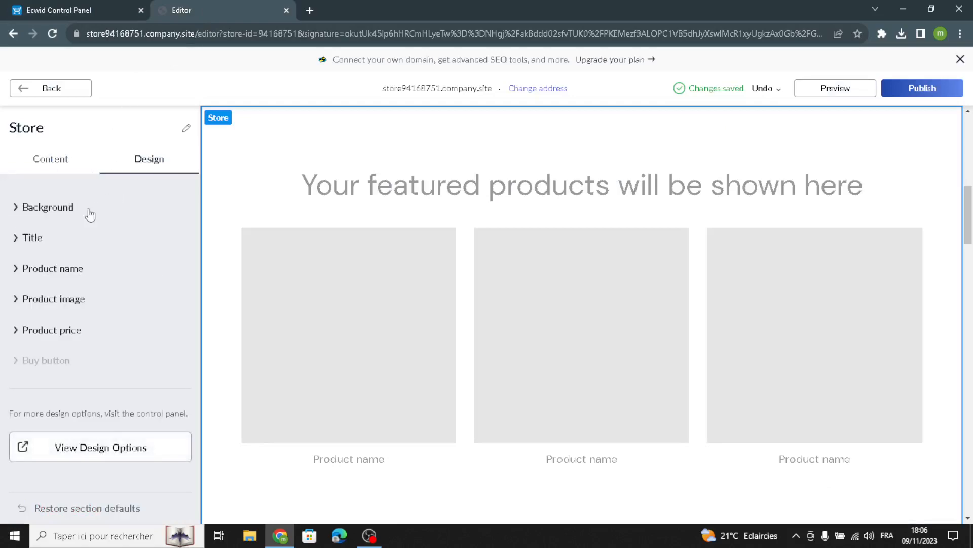
click(63, 209)
scroll(27, 272, down, 2)
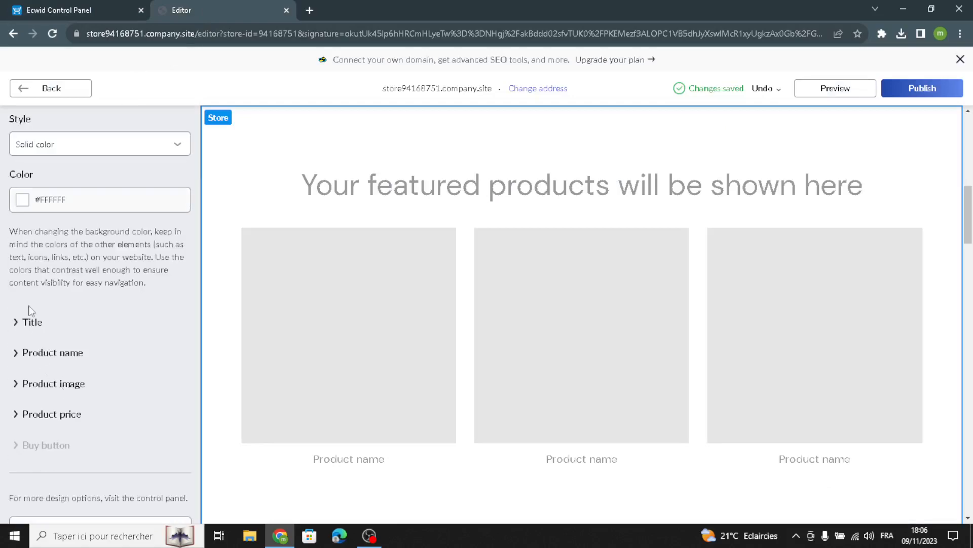
click(30, 320)
click(44, 389)
click(45, 420)
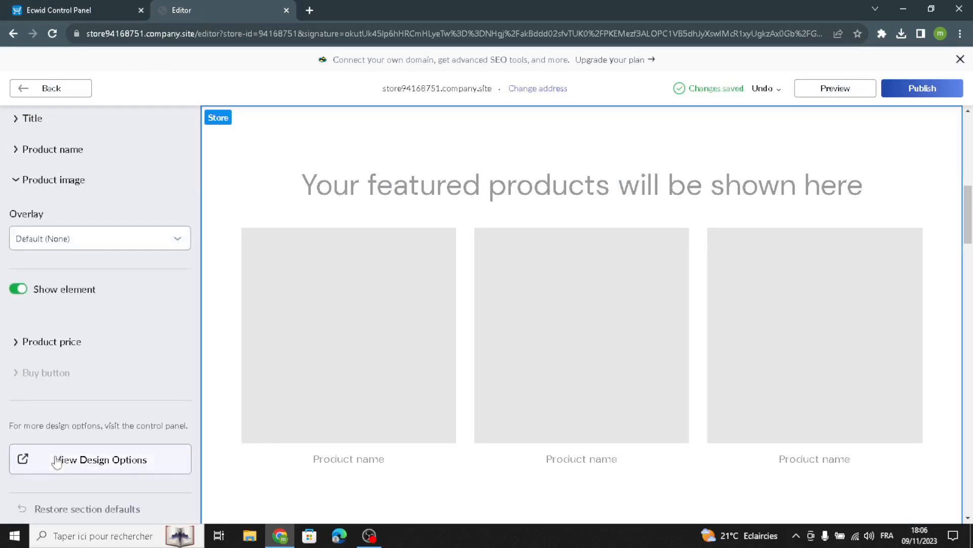
click(32, 342)
scroll(59, 381, up, 2)
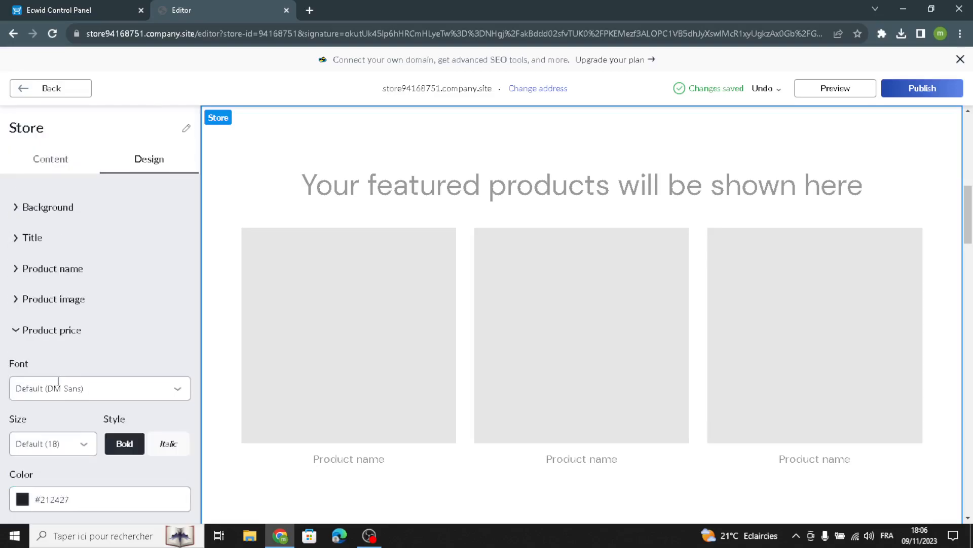
click(60, 91)
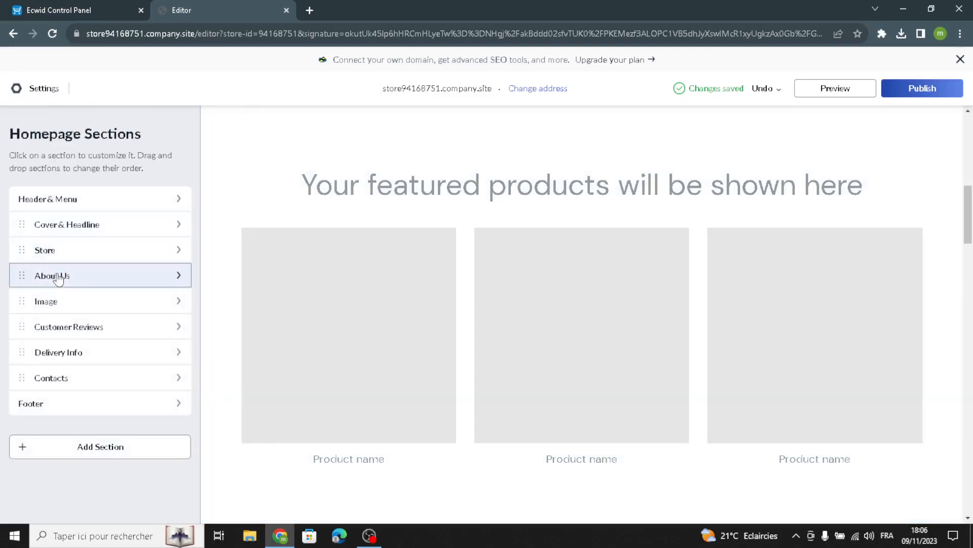
- Review the About Us section's content and apply the layout with the title above a description offset to the right
click(57, 274)
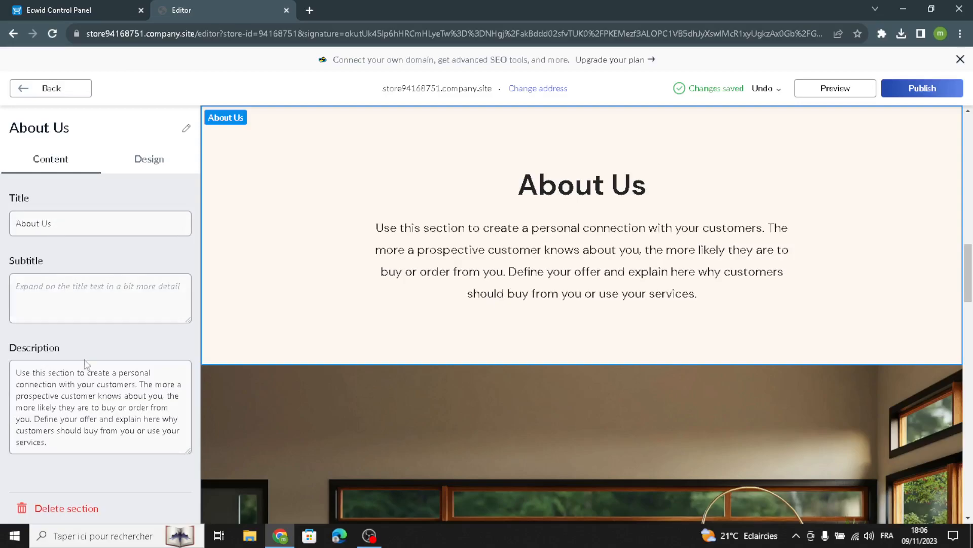
drag(60, 444, 2, 358)
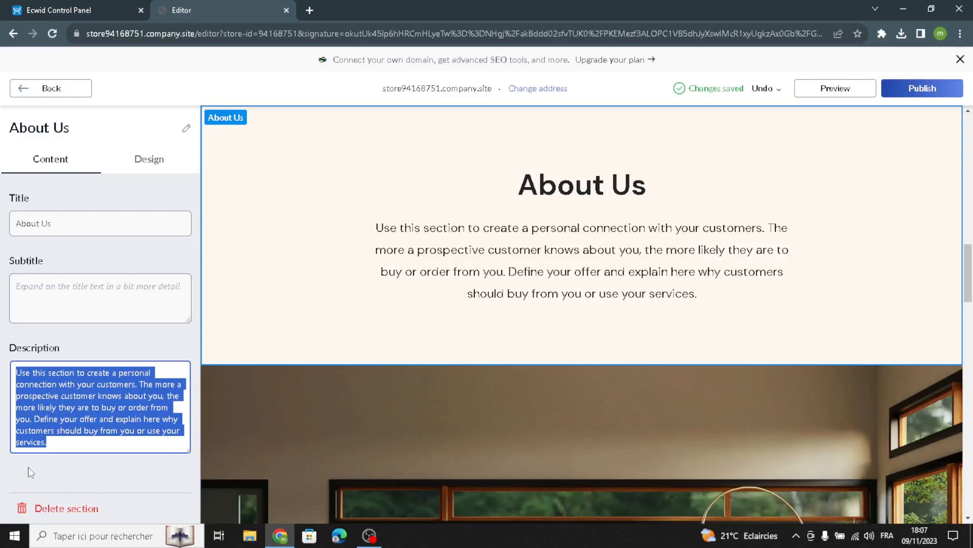
click(96, 450)
click(81, 472)
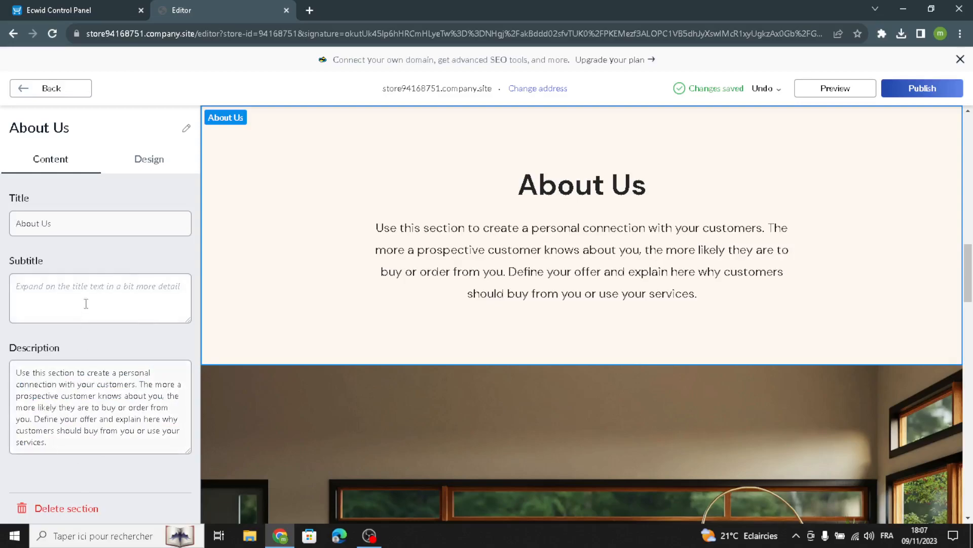
click(158, 159)
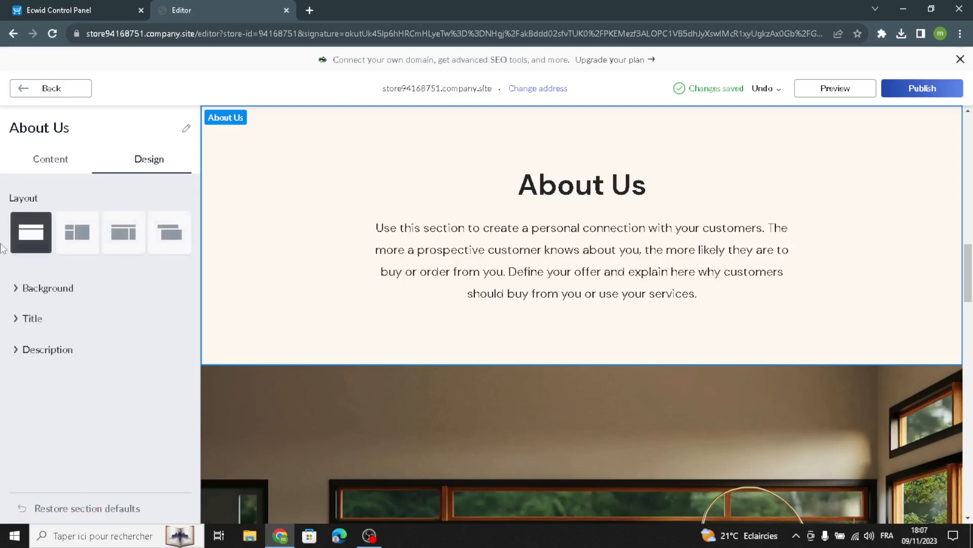
click(61, 250)
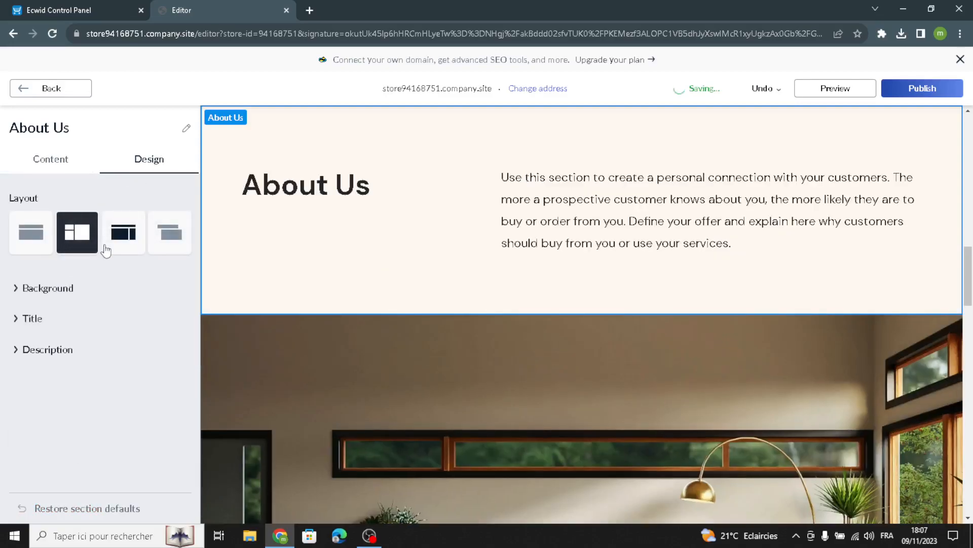
click(118, 246)
click(172, 248)
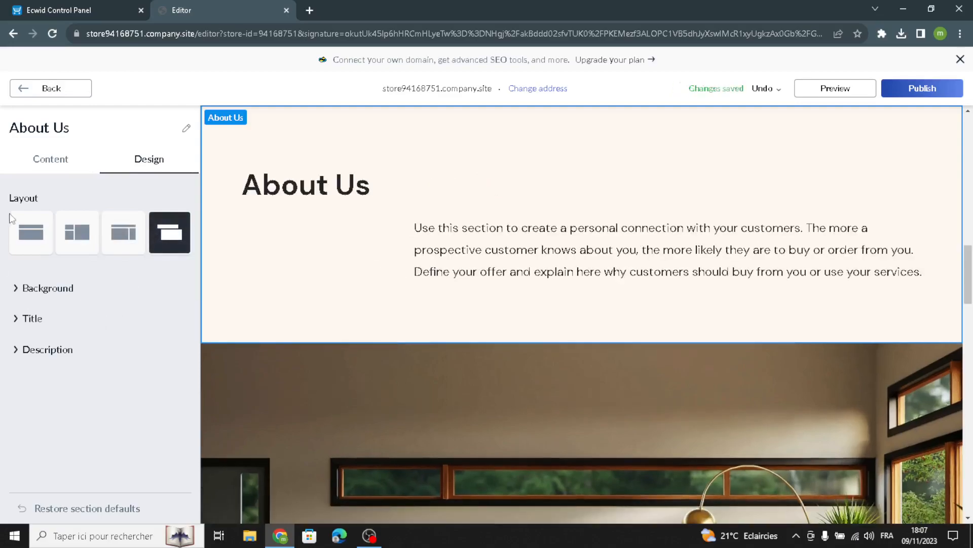
- Set the About Us section's solid background color to #9AAAB8 and return to the homepage sections
click(41, 287)
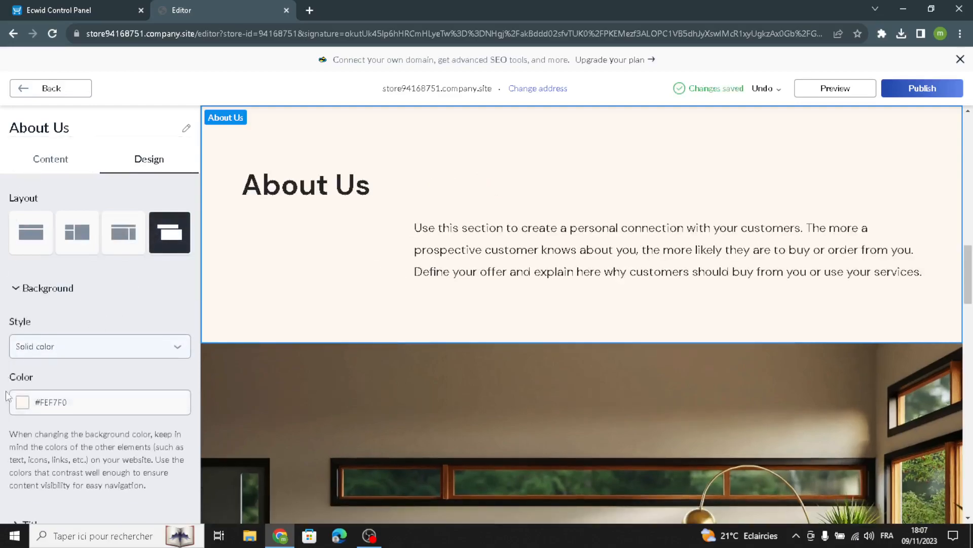
click(38, 401)
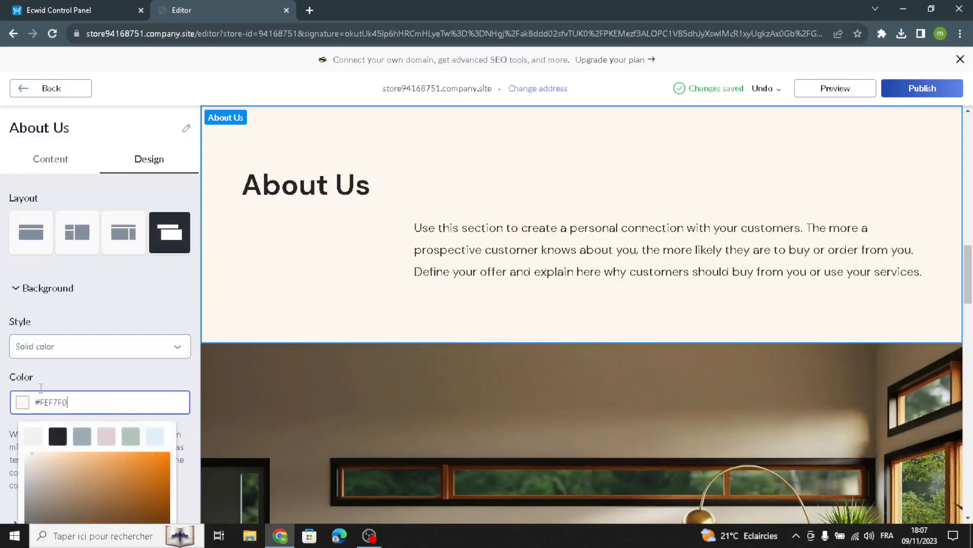
click(82, 435)
click(95, 380)
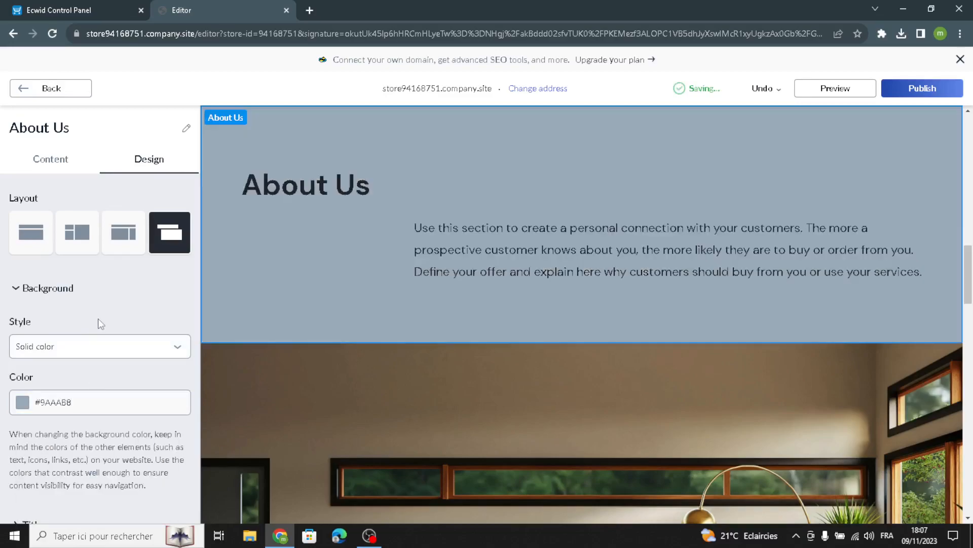
click(39, 91)
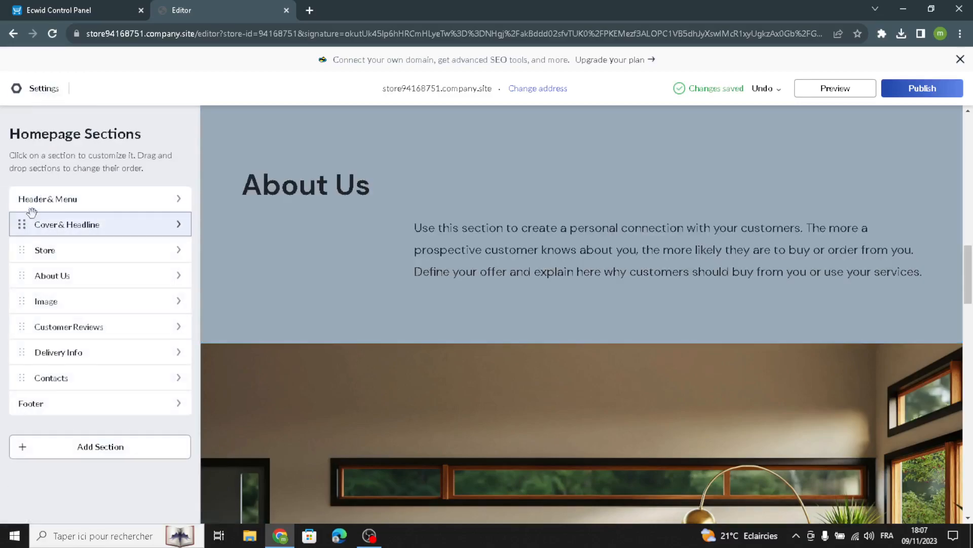
- Examine the Image section's content settings, including its tagline, title, description, image and action link
click(45, 302)
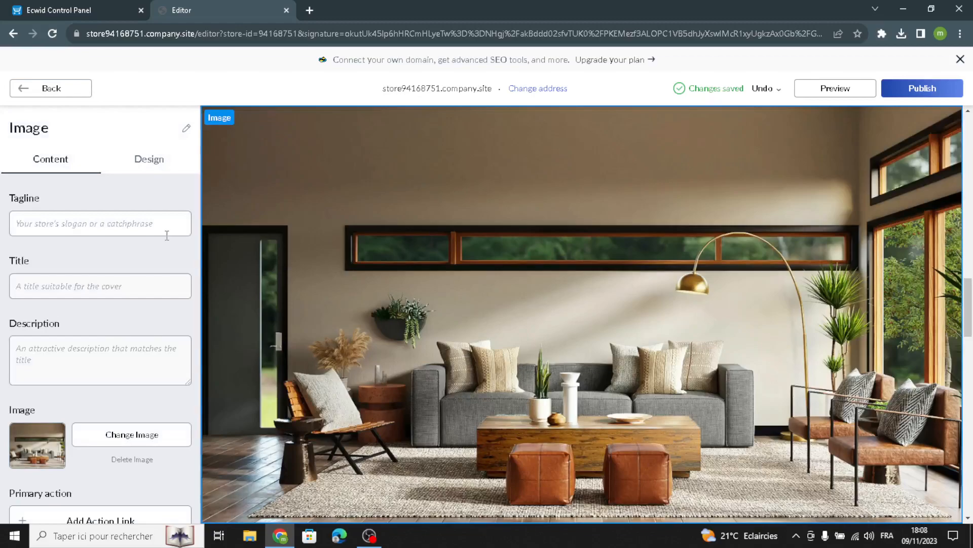
click(139, 214)
click(147, 286)
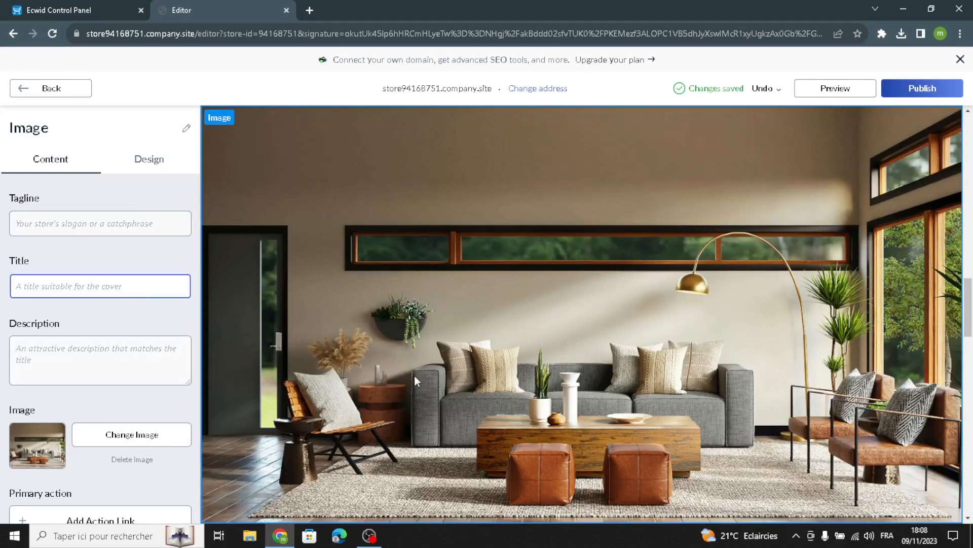
click(78, 363)
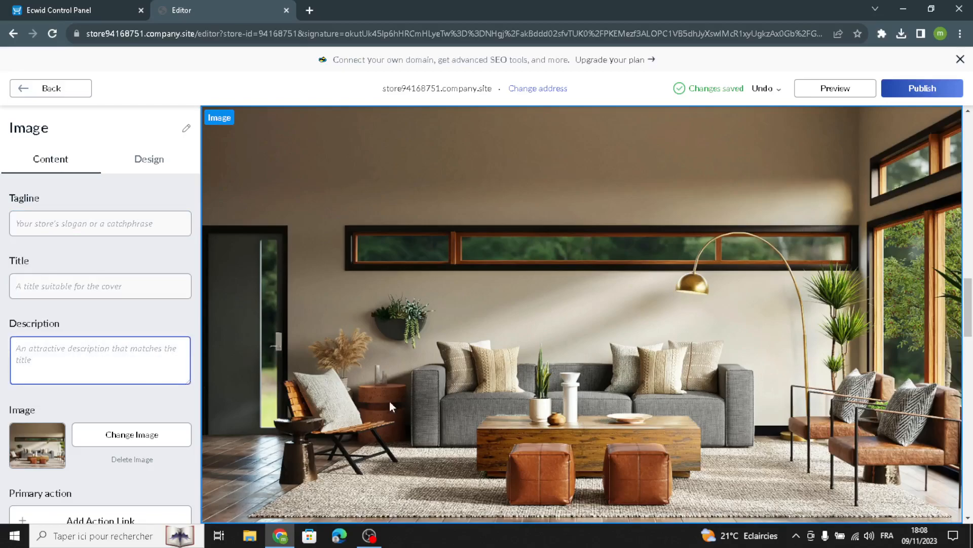
click(67, 328)
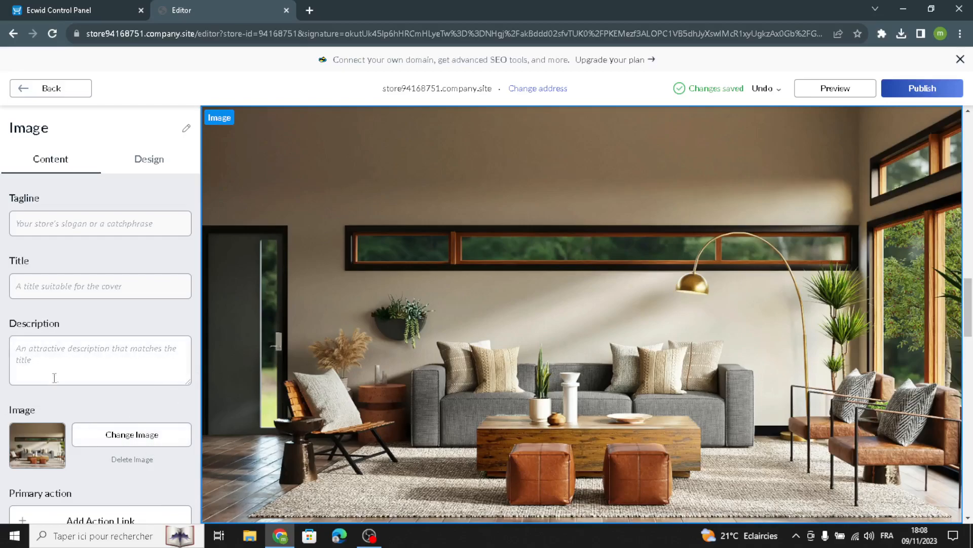
scroll(99, 419, down, 3)
scroll(102, 441, up, 3)
- Apply the Image section layout with a framed image above the text and return to the homepage sections
click(149, 159)
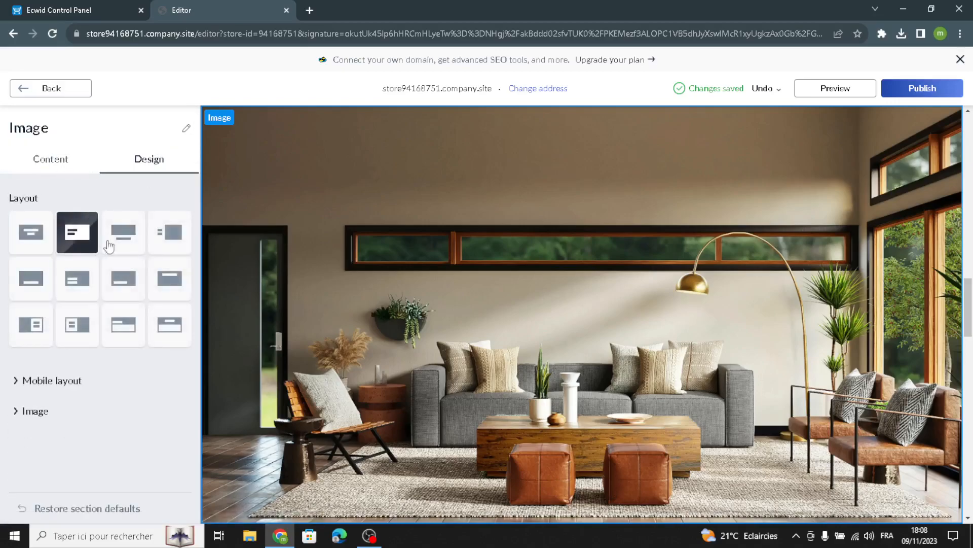
click(124, 239)
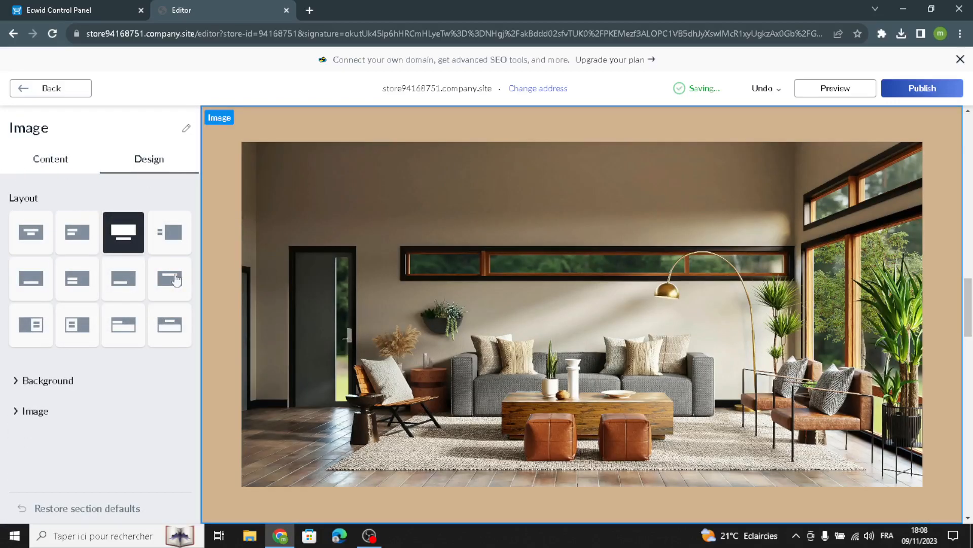
click(47, 88)
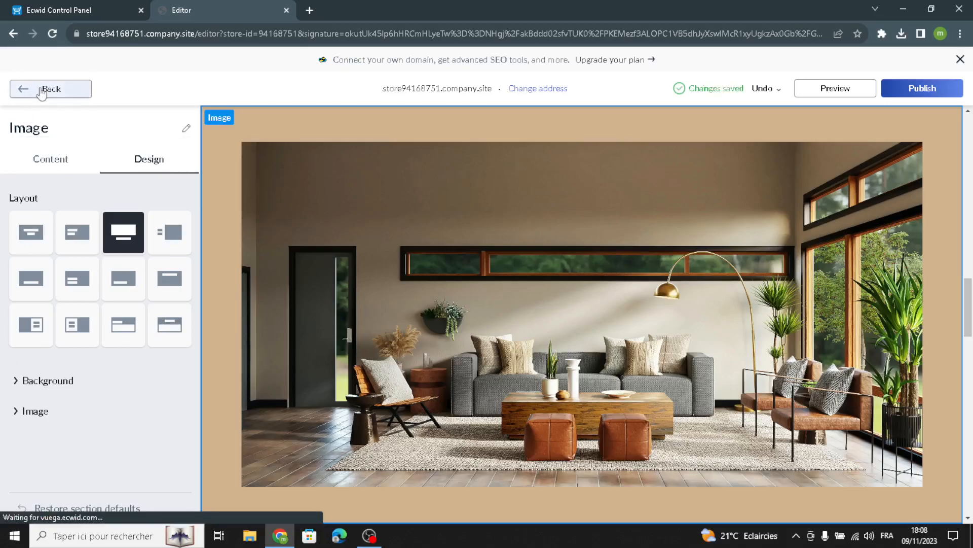
- Add a third review to the Customer Reviews section with its placeholder text, author and five-star rating kept
click(61, 327)
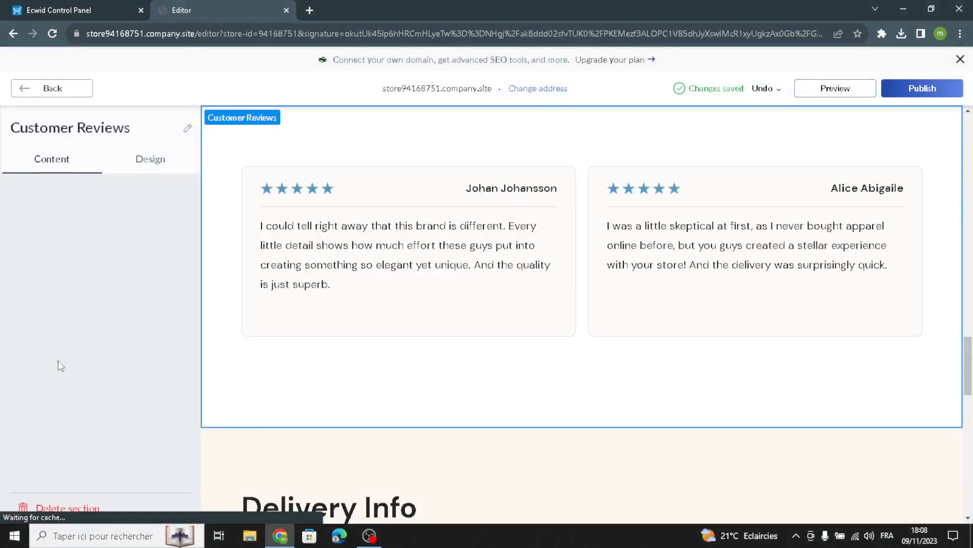
click(111, 230)
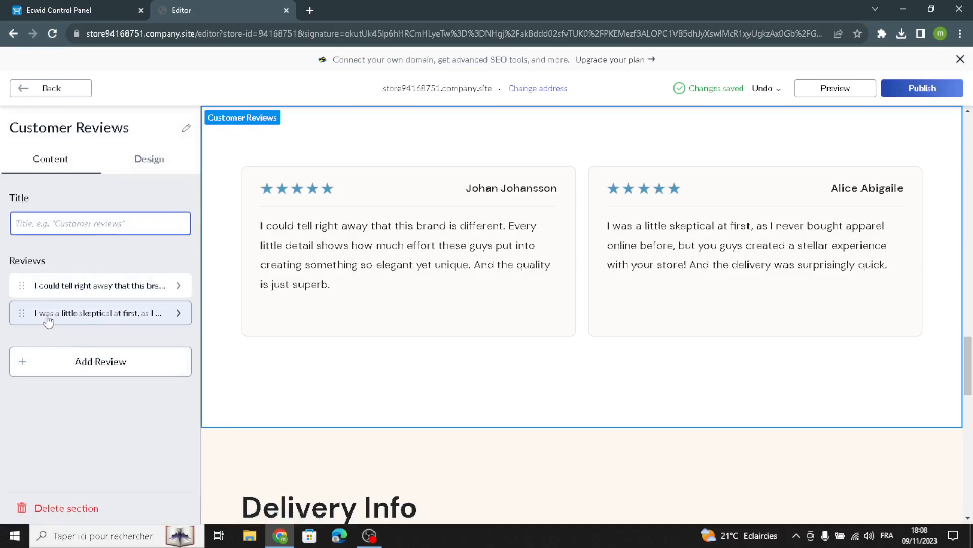
click(81, 360)
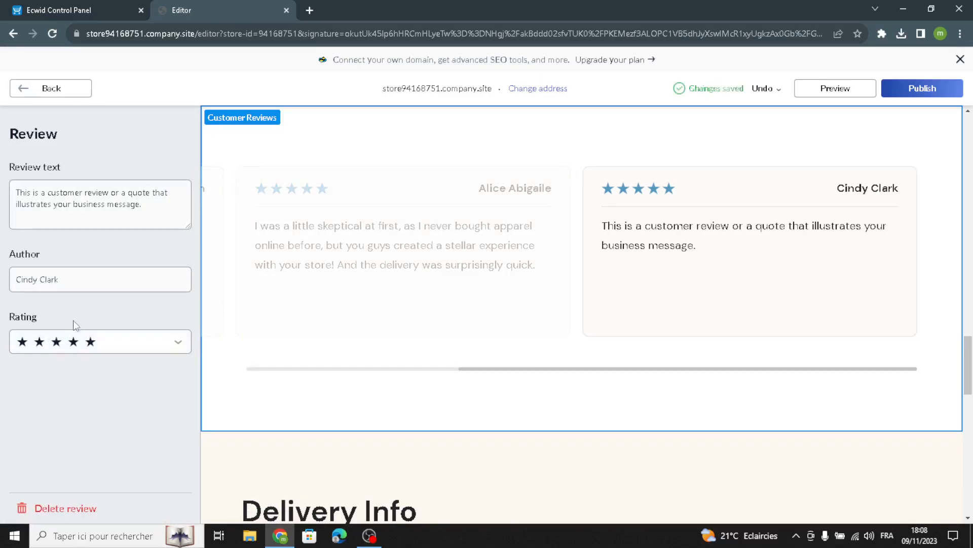
click(45, 90)
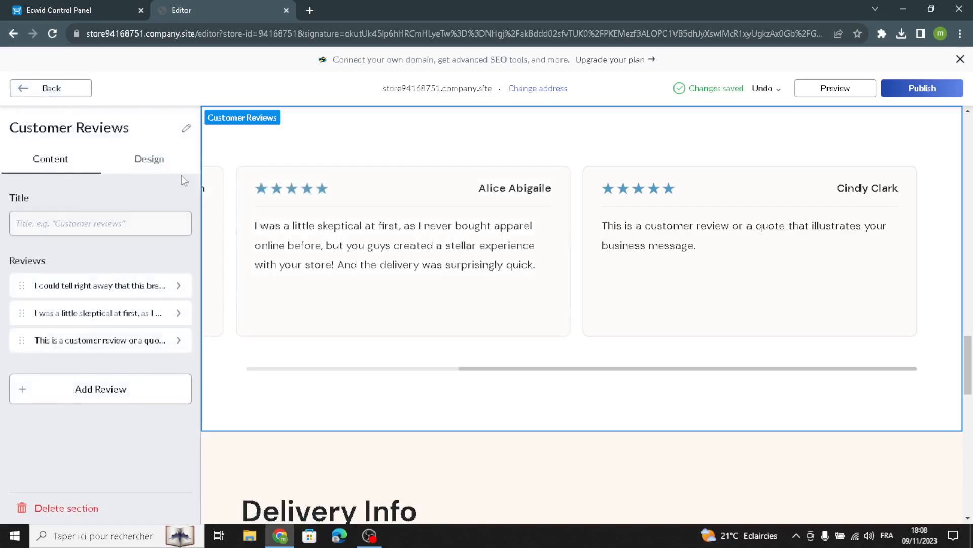
- Apply the single-line slider layout with side arrows to the Customer Reviews section
click(138, 168)
click(24, 237)
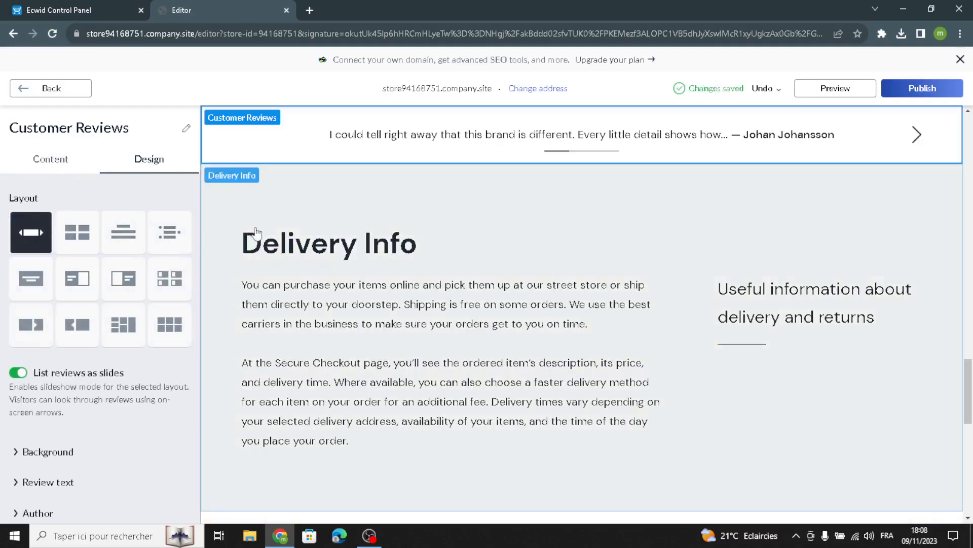
scroll(265, 231, up, 1)
- Set the Customer Reviews section's solid background color to #9AAAB8 and return to the homepage sections
click(25, 451)
scroll(22, 487, down, 2)
click(22, 444)
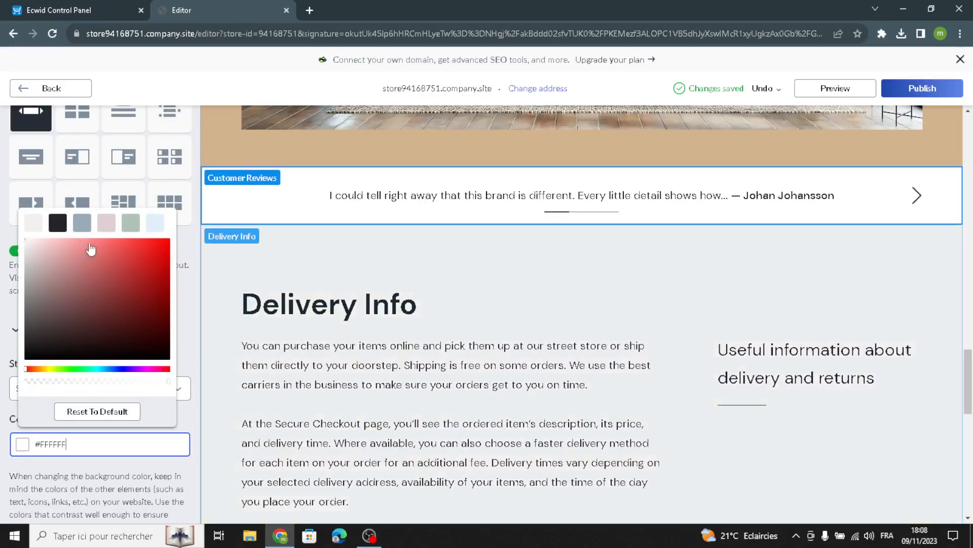
click(82, 222)
click(3, 462)
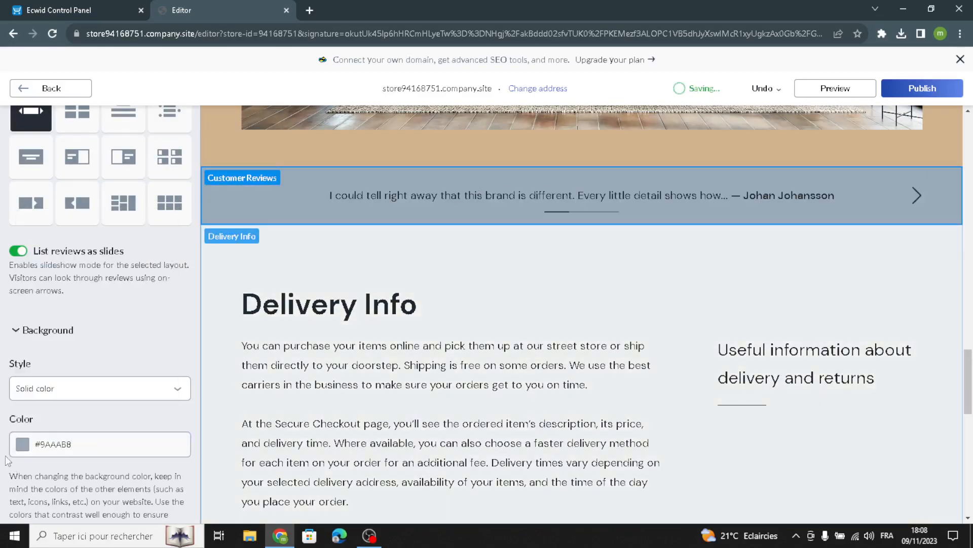
scroll(56, 293, up, 3)
click(46, 95)
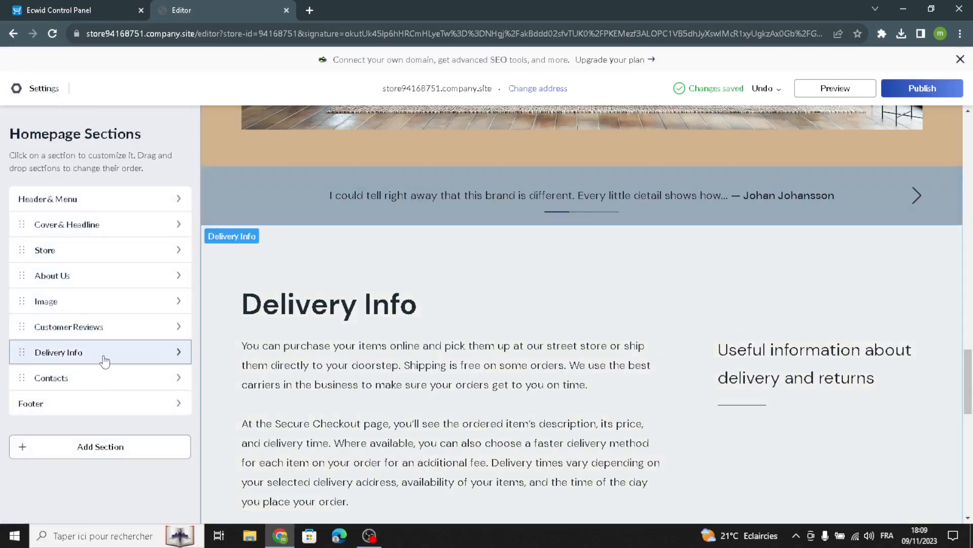
- Examine the Delivery Info section's title, subtitle and description texts
click(101, 355)
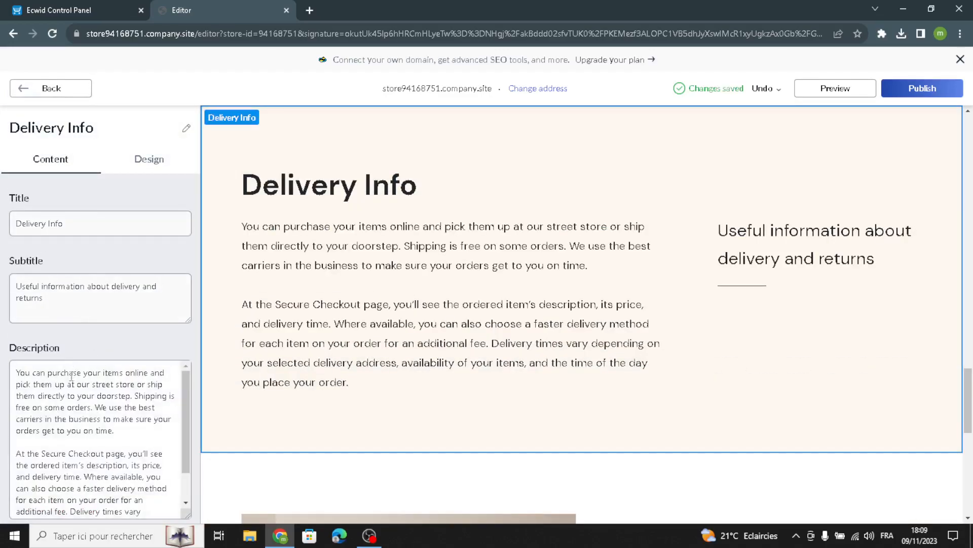
drag(66, 309, 4, 236)
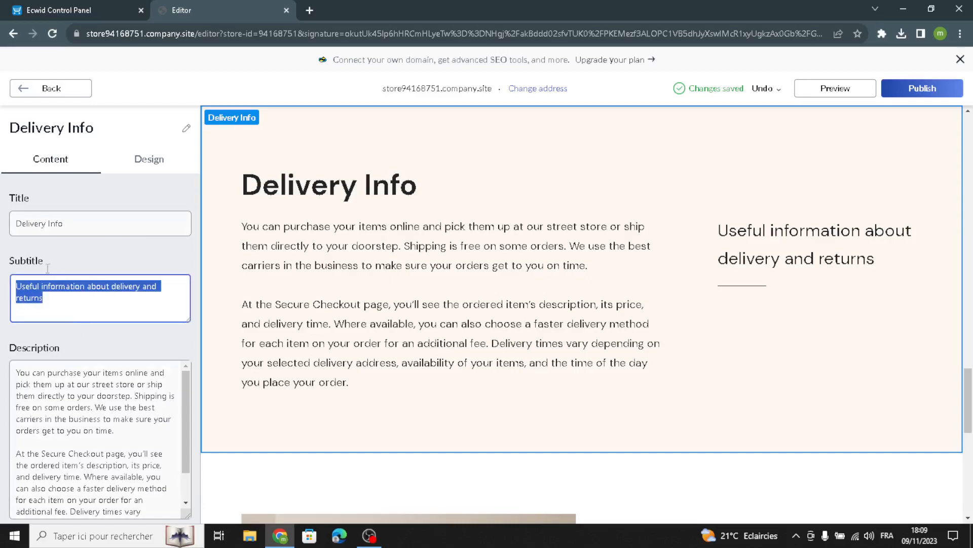
click(70, 274)
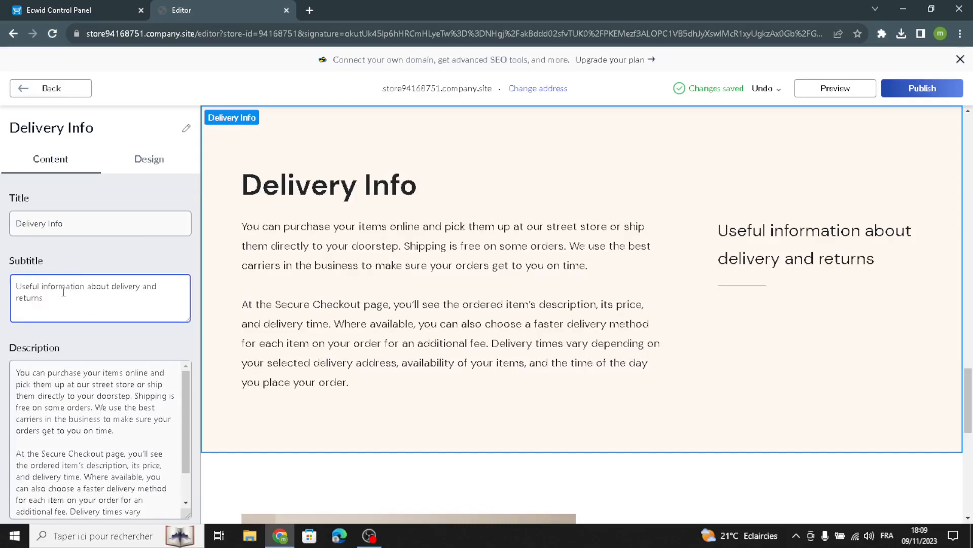
drag(50, 303, 2, 273)
scroll(126, 457, down, 3)
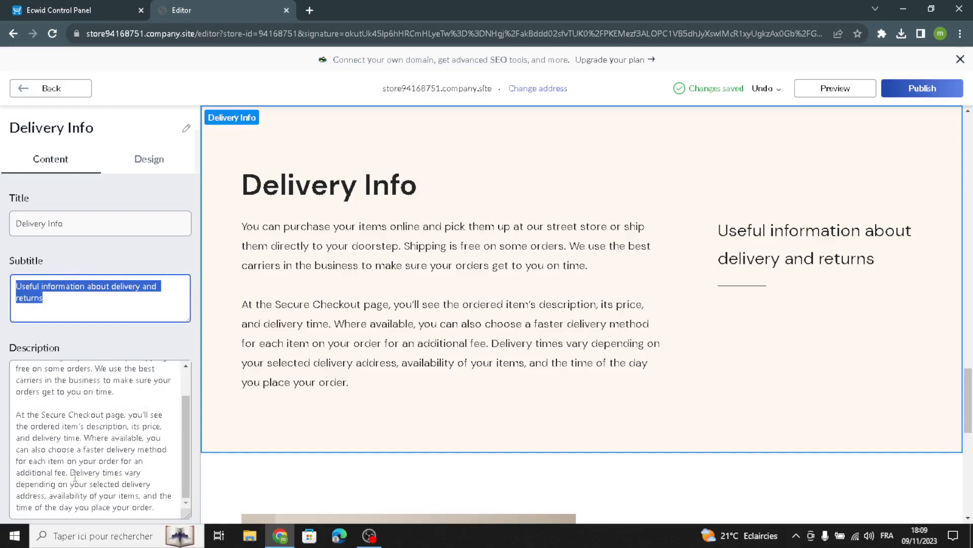
drag(163, 470, 2, 265)
scroll(175, 302, up, 1)
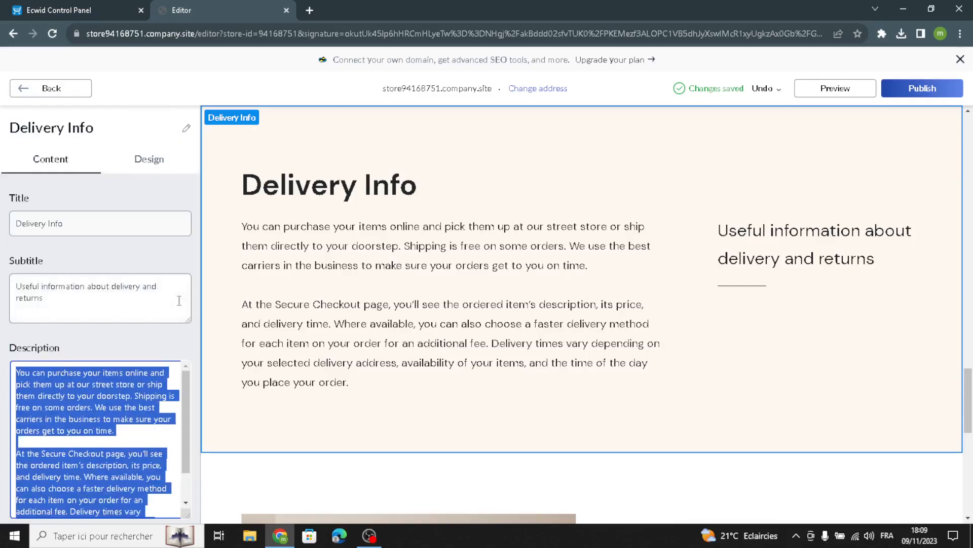
- Give the Delivery Info section the layout with the description on the left and subtitle on the right, on a #9AAAB8 background
click(141, 163)
click(76, 234)
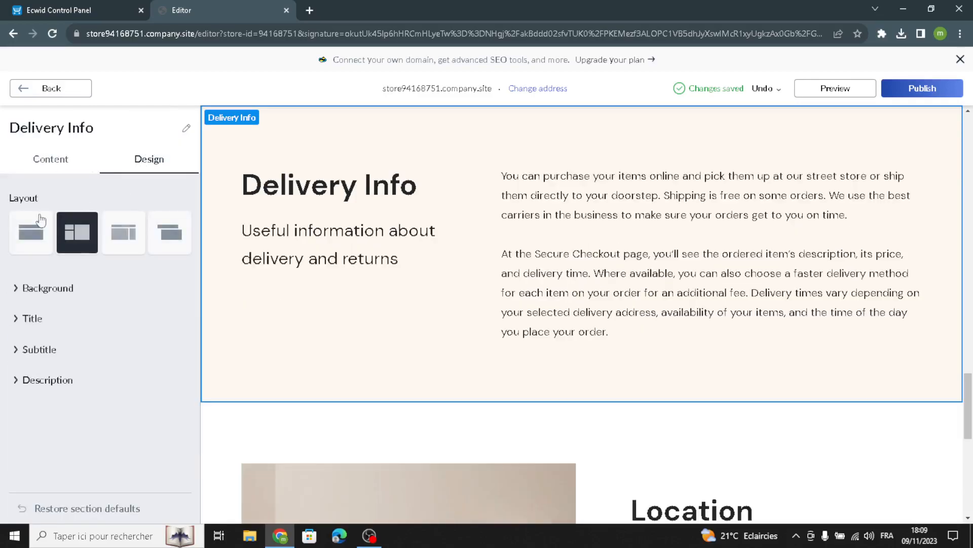
click(25, 229)
click(132, 244)
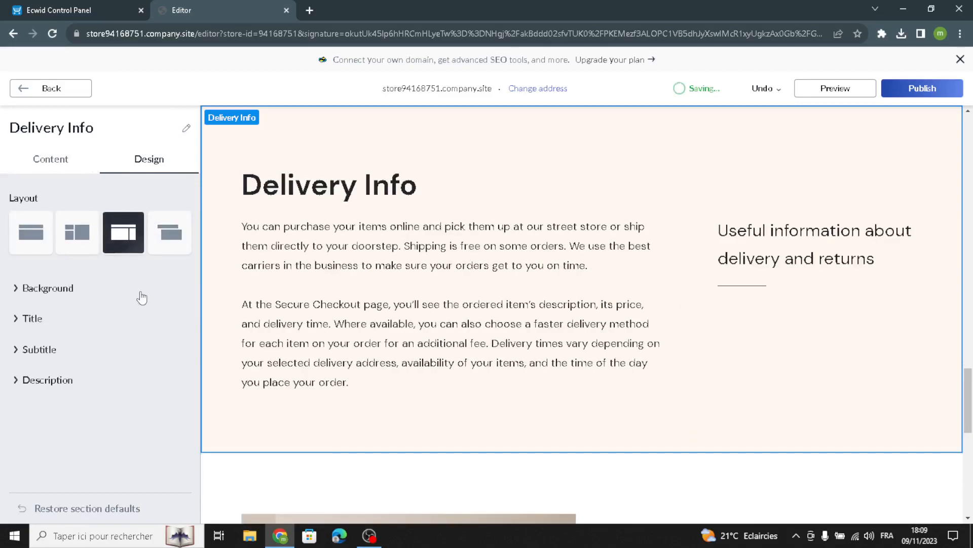
click(42, 292)
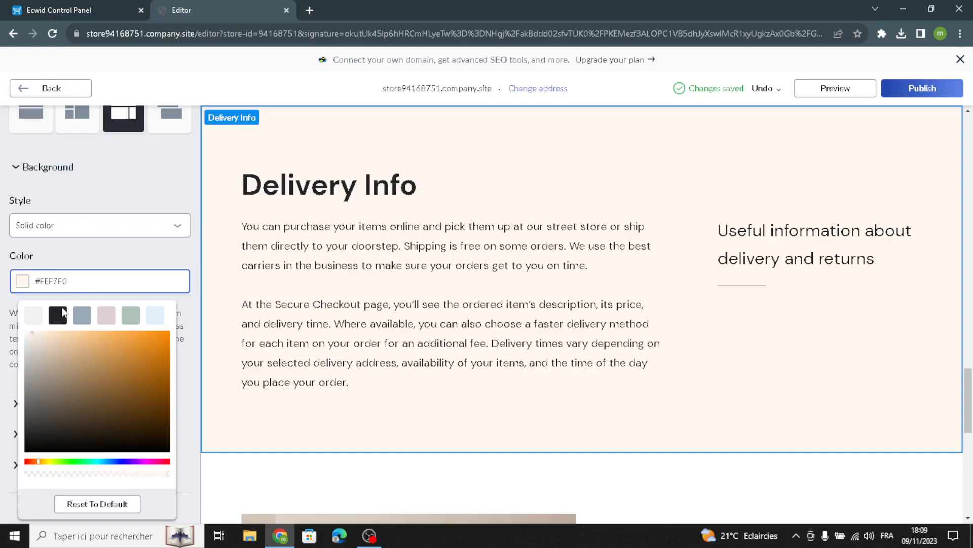
click(82, 315)
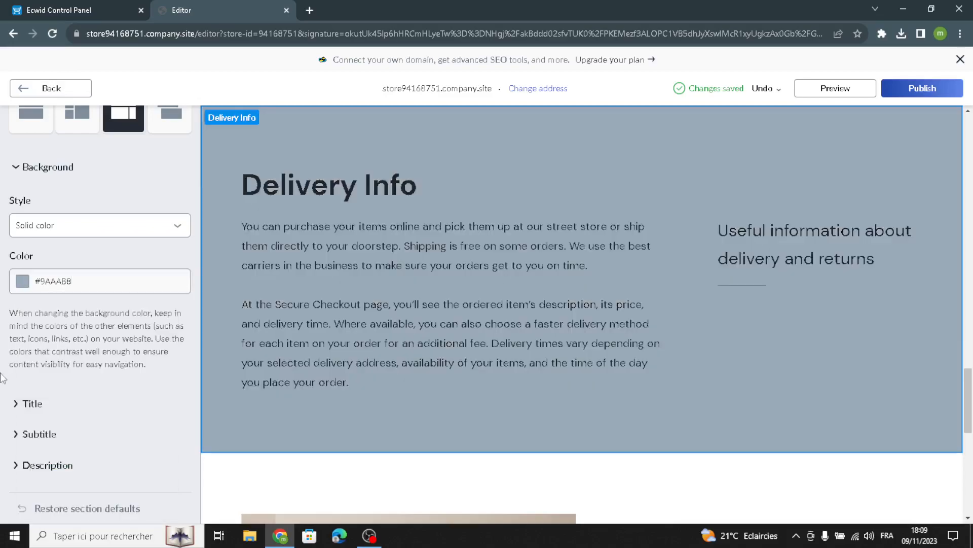
- Set the Delivery Info description's font to Alice and return to the homepage sections
click(43, 463)
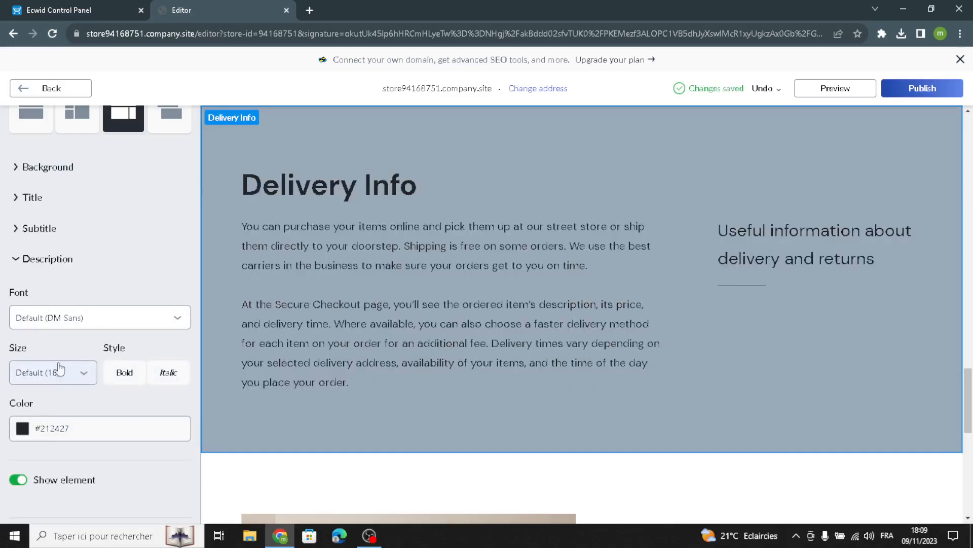
click(76, 317)
click(44, 216)
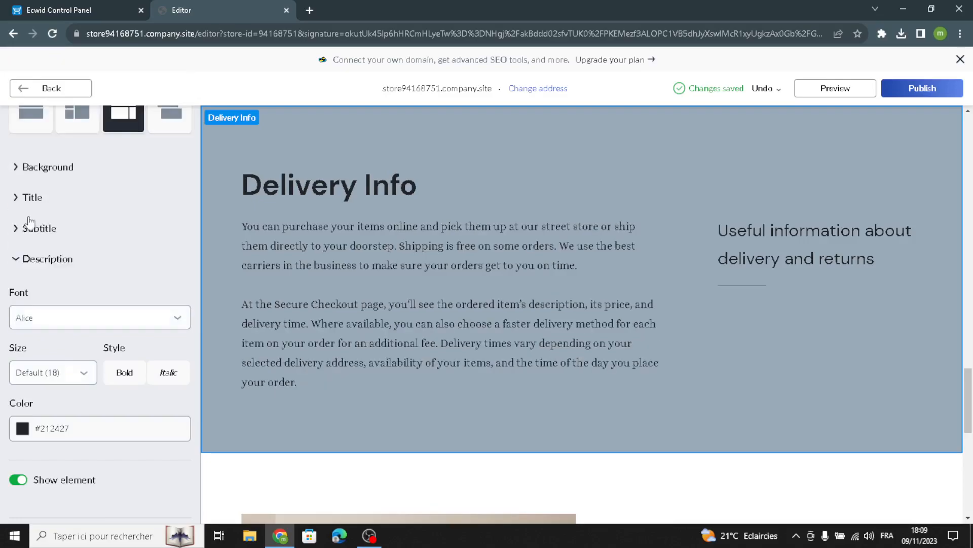
scroll(51, 279, up, 3)
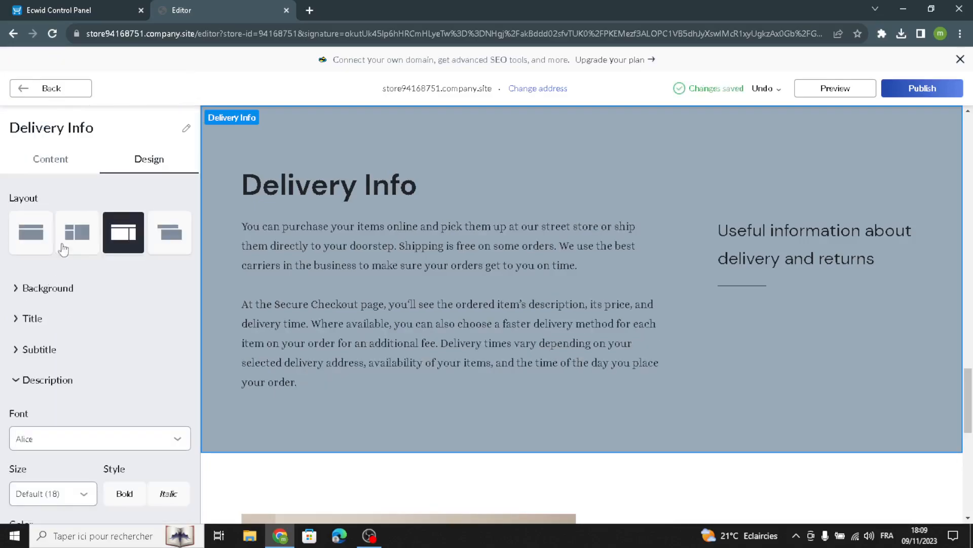
click(59, 90)
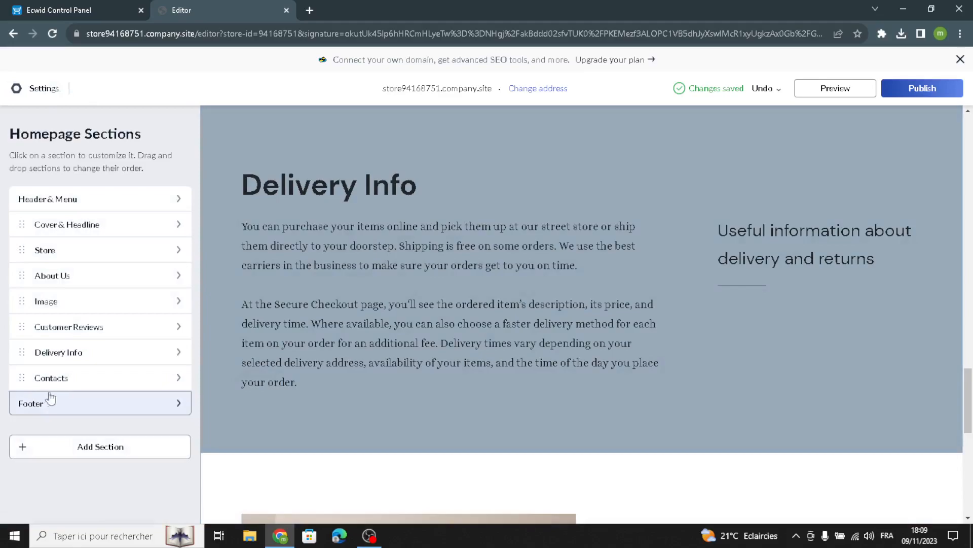
- Examine the Contacts section's content options, including the address, Google Maps settings, hours, contact information, social profiles and action link
click(66, 381)
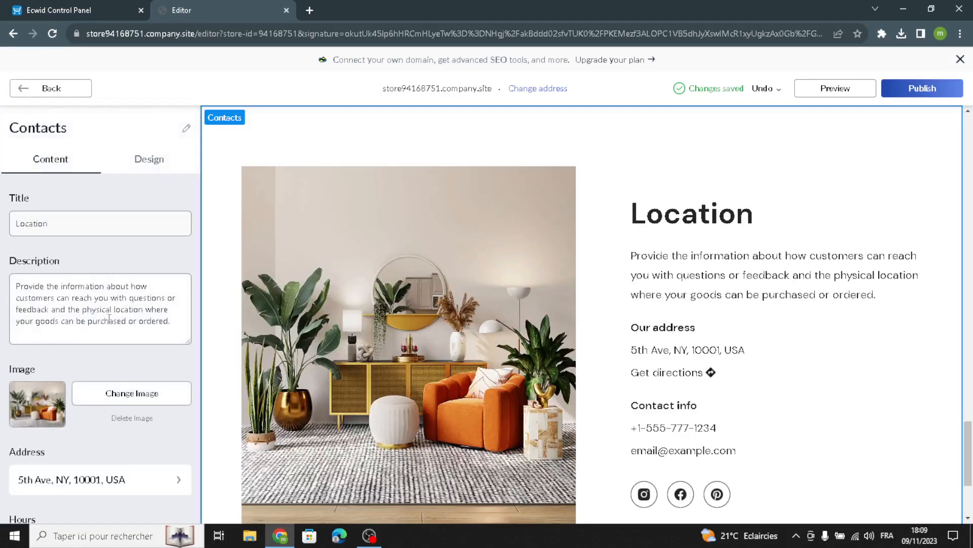
scroll(116, 355, down, 4)
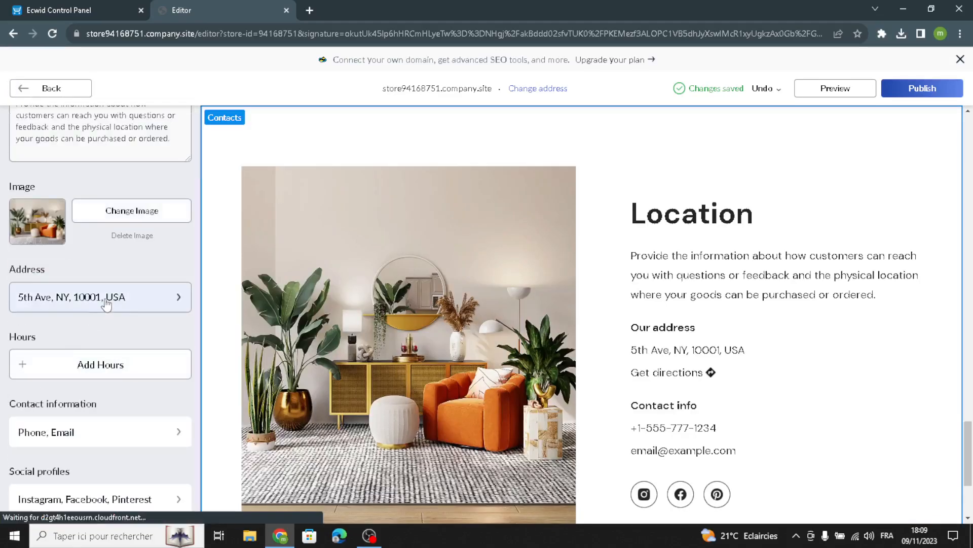
click(107, 299)
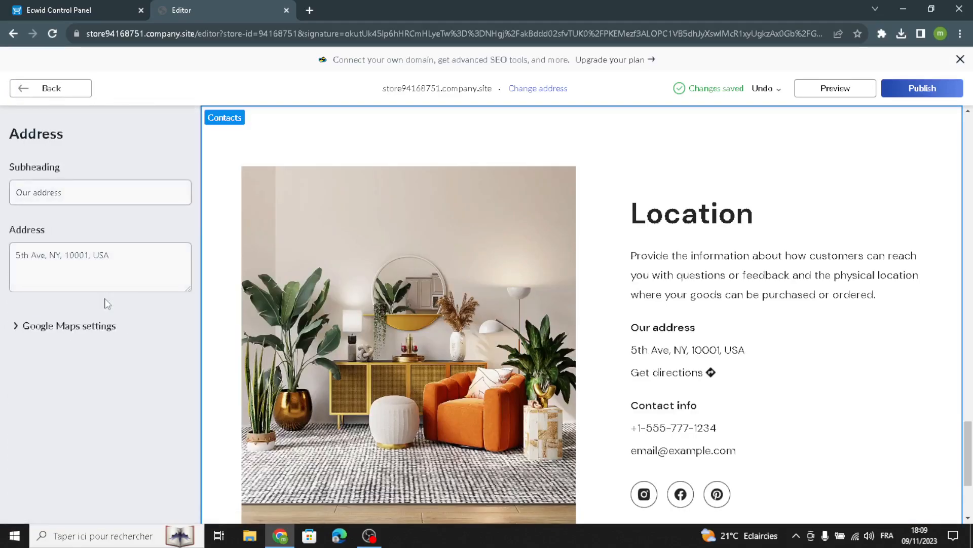
click(66, 326)
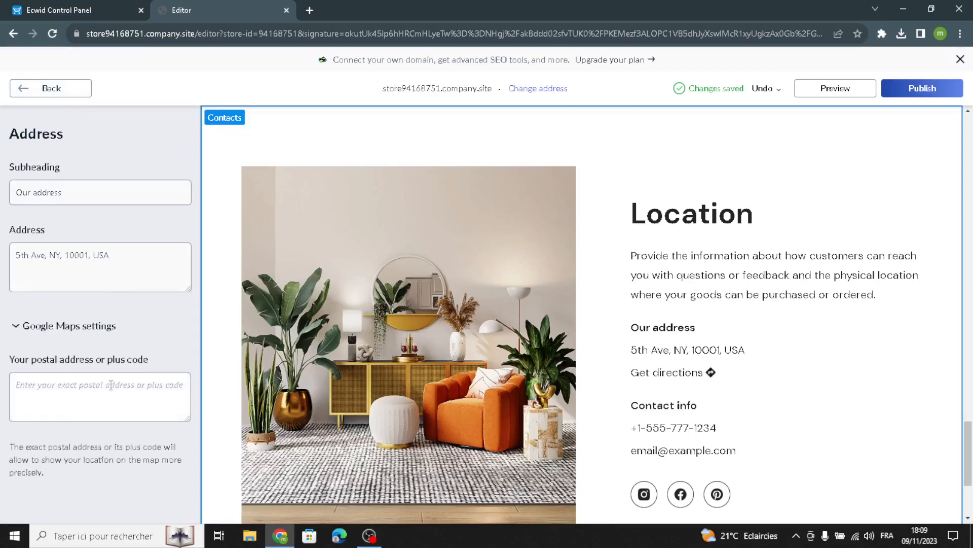
click(51, 88)
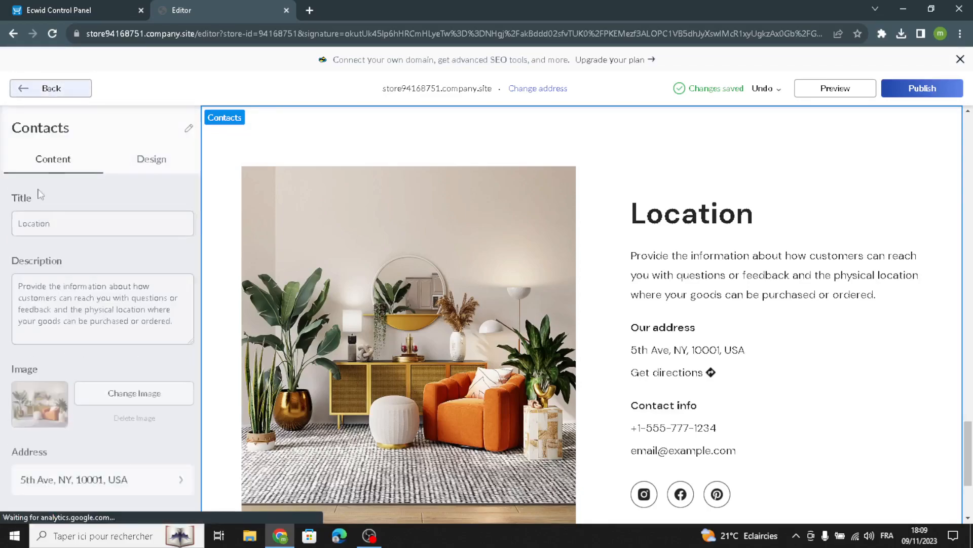
scroll(51, 395, down, 4)
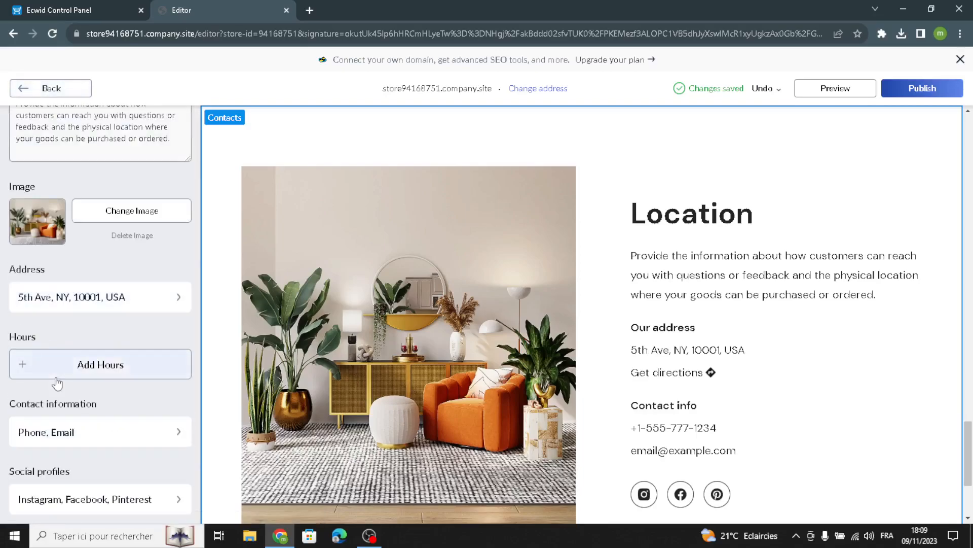
scroll(96, 446, down, 2)
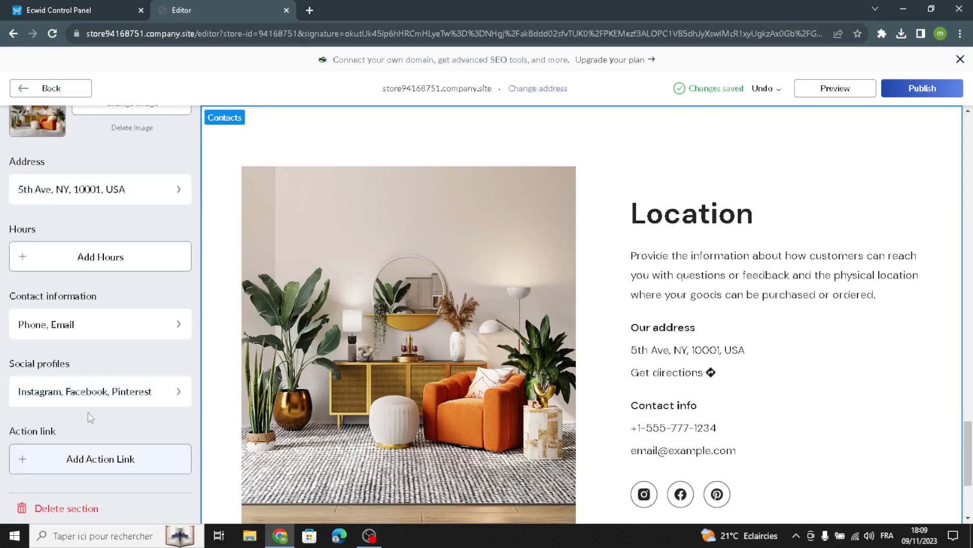
scroll(88, 414, up, 7)
- Apply the layout with the contact card on the left over a full-width map to the Contacts section and return to the homepage sections
click(173, 166)
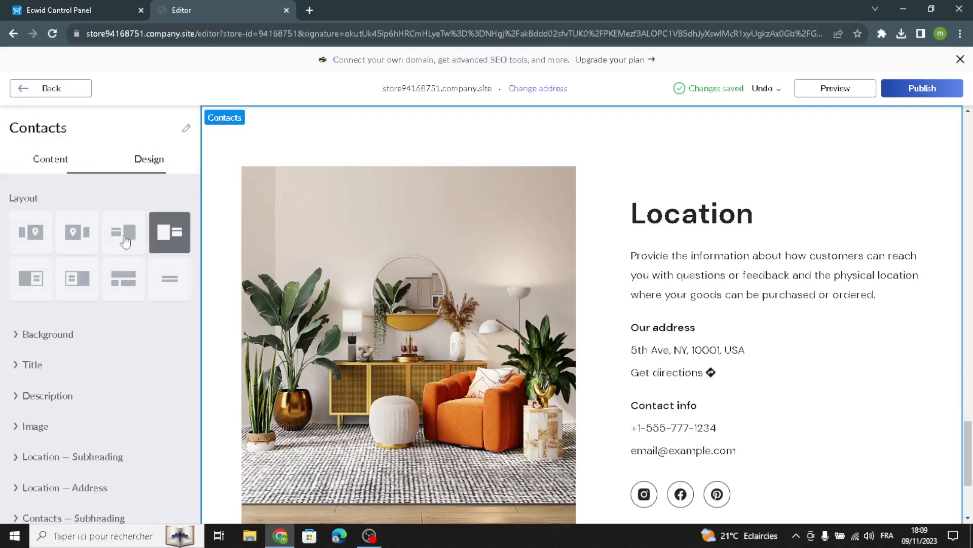
click(77, 279)
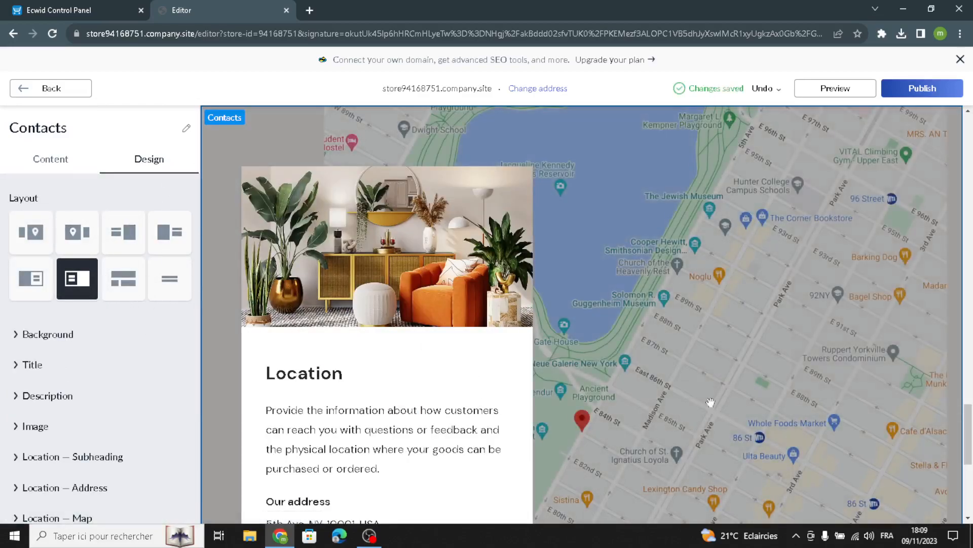
drag(678, 354, 654, 370)
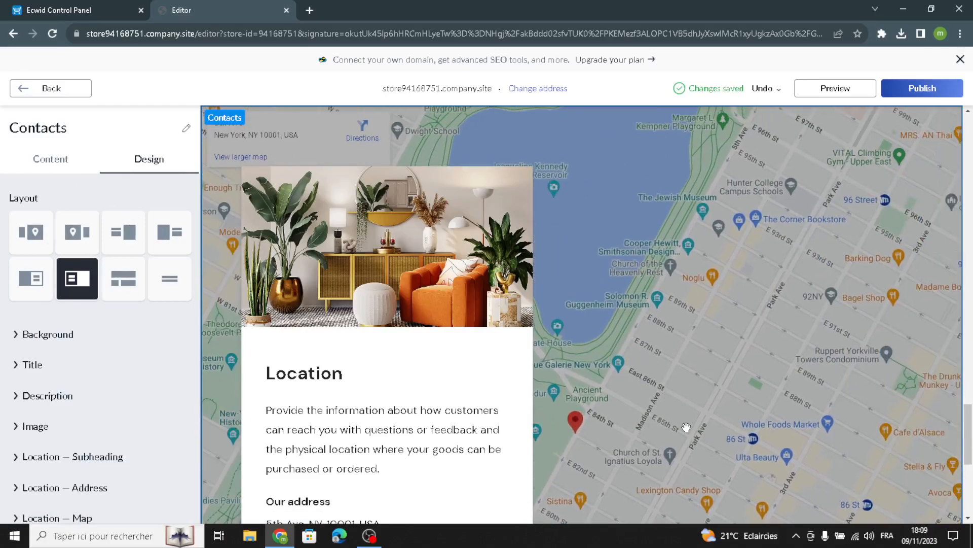
scroll(687, 426, down, 3)
scroll(701, 403, up, 1)
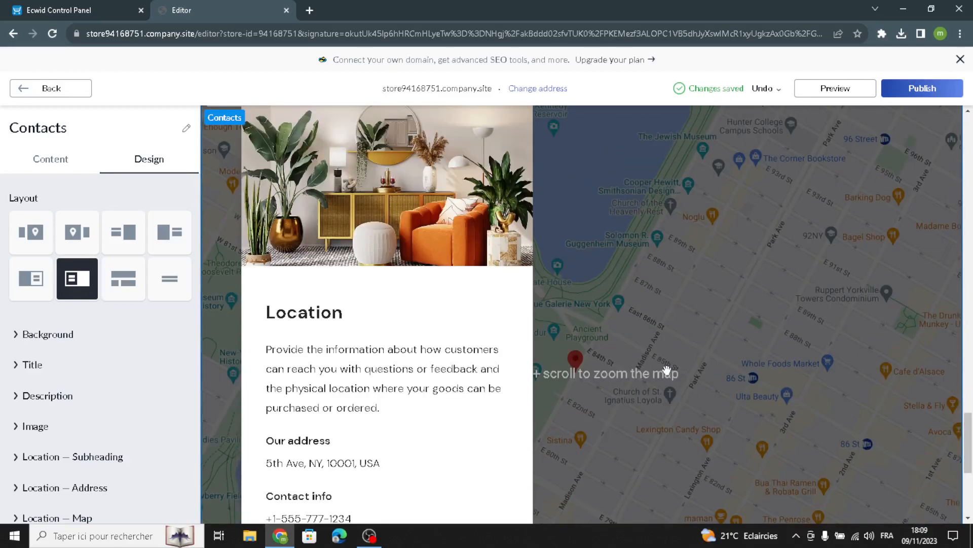
drag(650, 341, 800, 339)
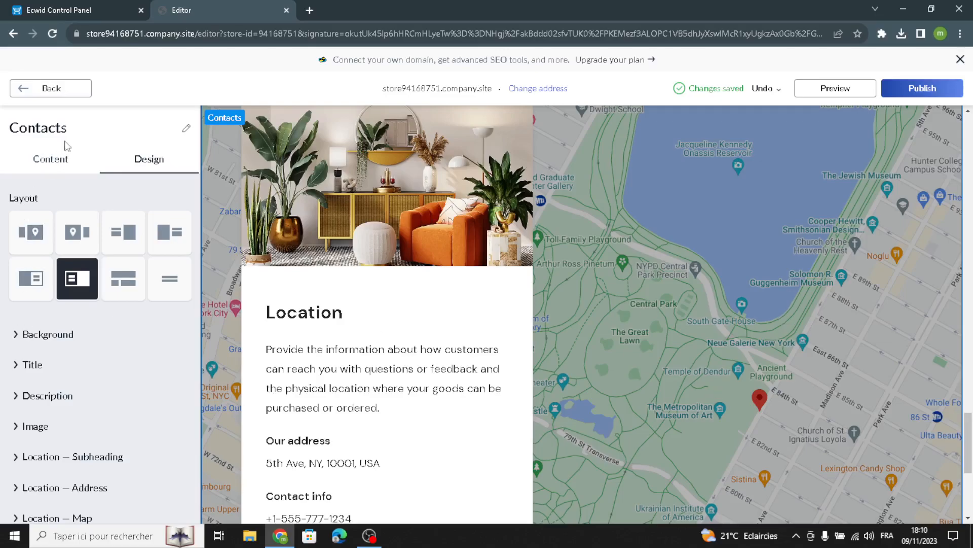
click(44, 92)
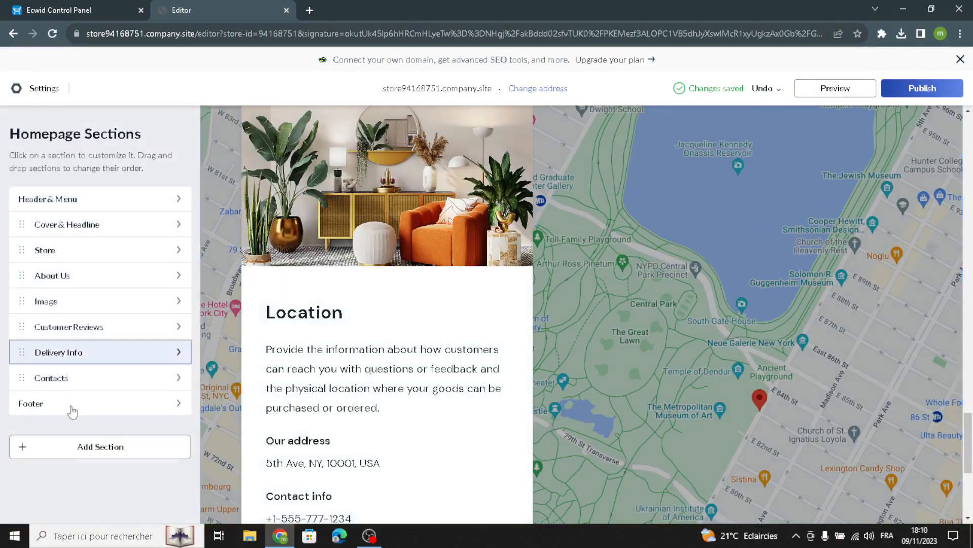
- Examine the Footer section's copyright text and return to the homepage sections
click(74, 405)
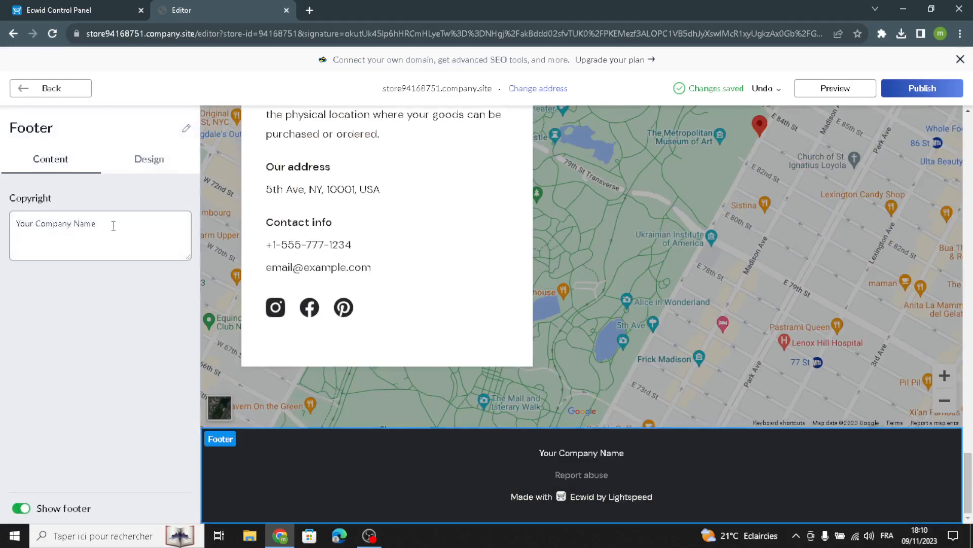
drag(97, 223, 3, 222)
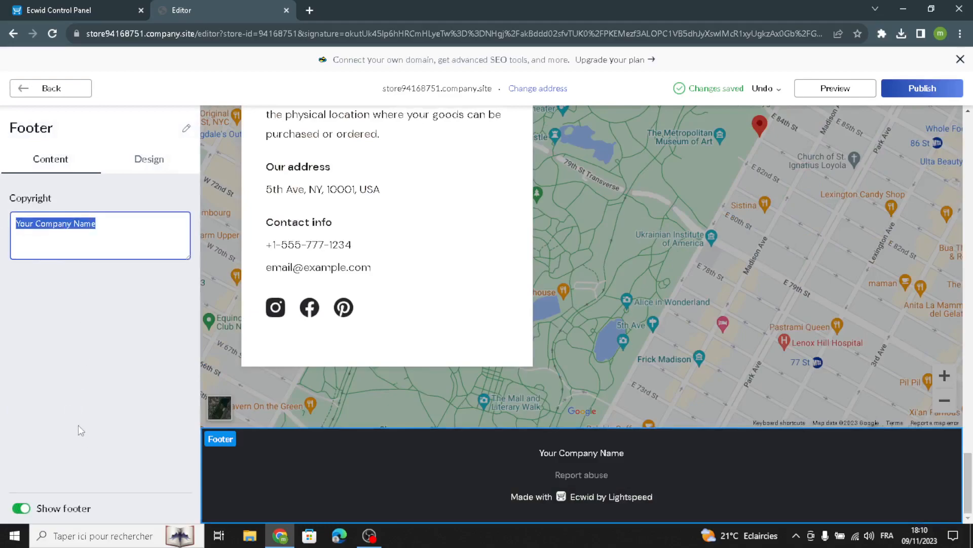
click(15, 94)
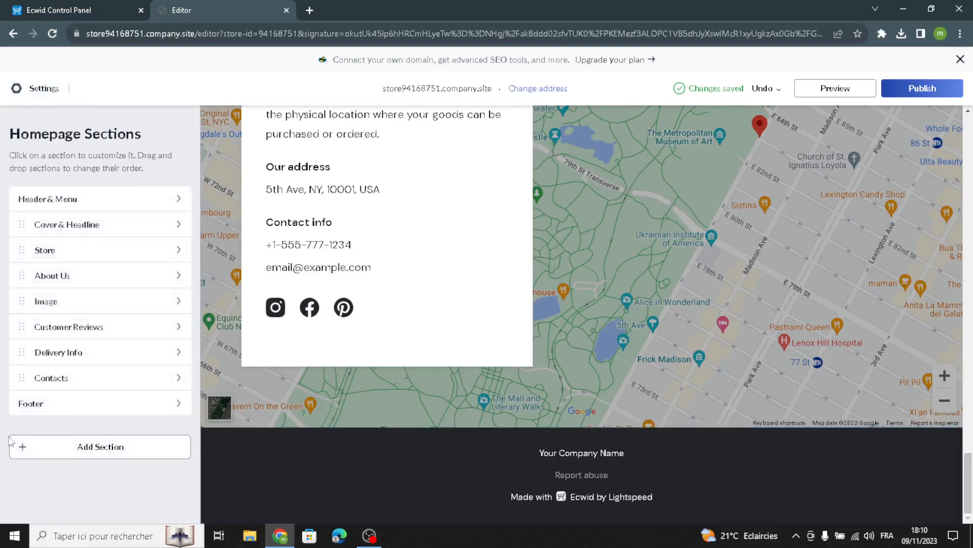
- Examine the Intro & Cover, Announcements and Promo Sliders designs available for a new section, without adding one
click(46, 445)
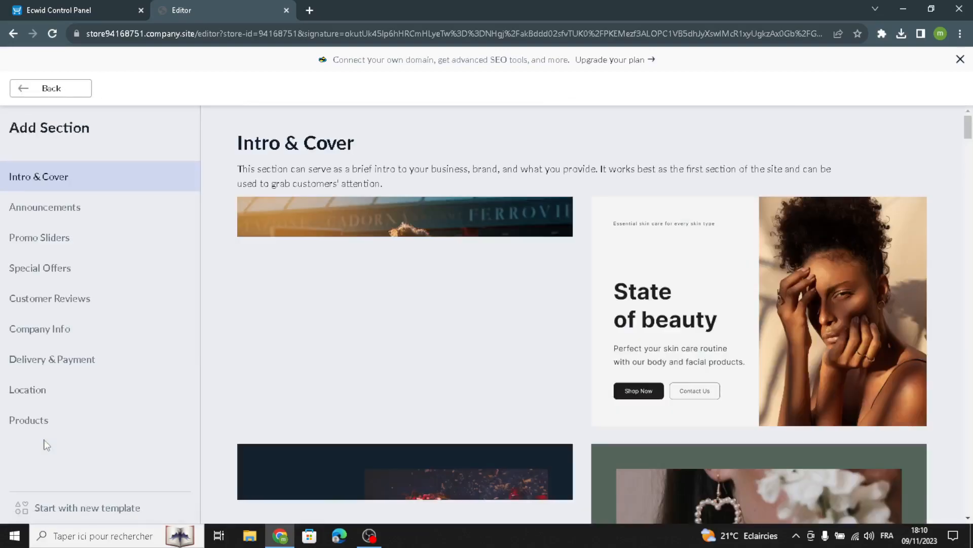
scroll(398, 461, down, 3)
scroll(401, 460, up, 3)
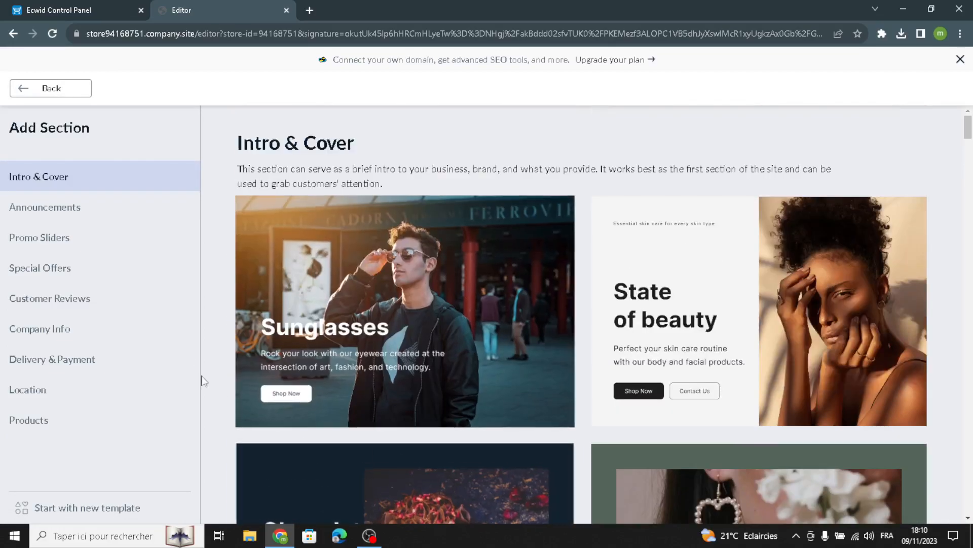
click(94, 213)
click(49, 239)
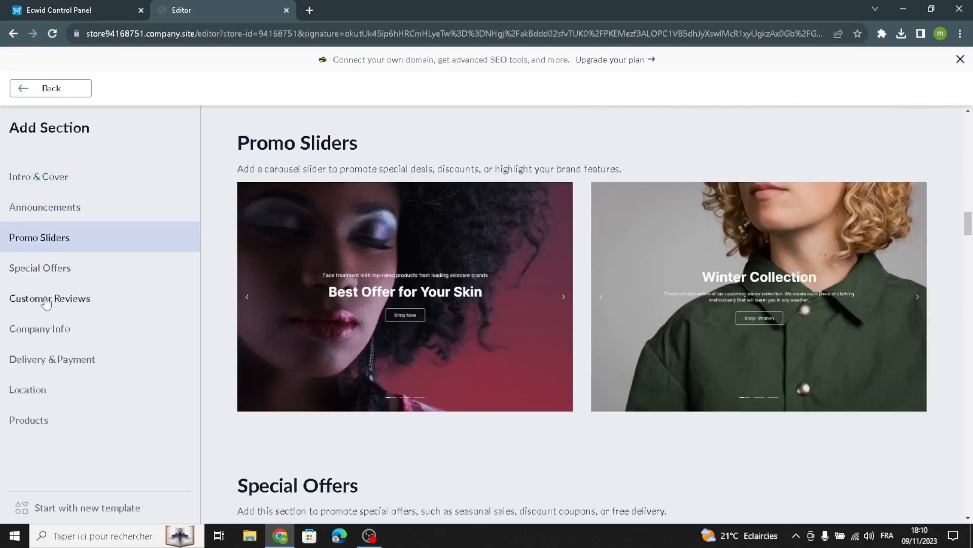
click(46, 91)
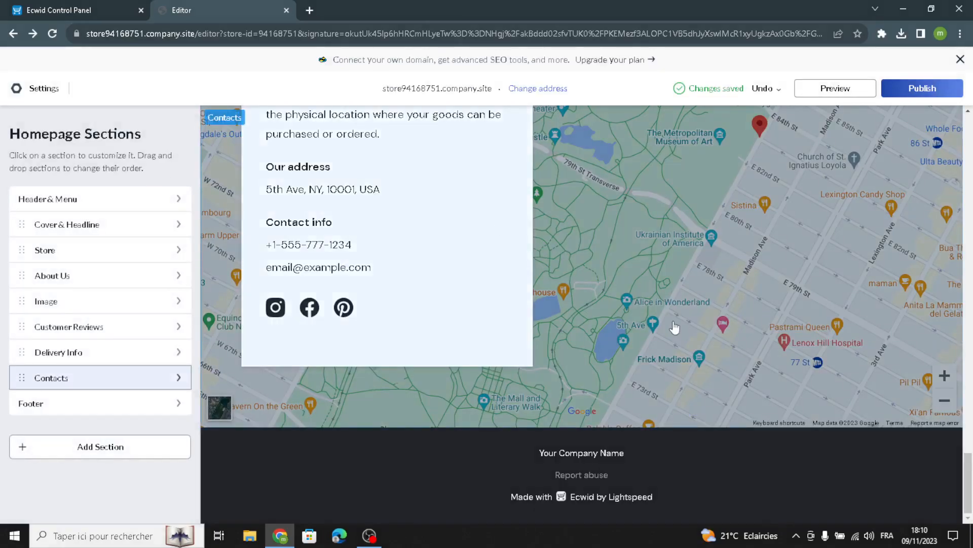
- Review the customized homepage sections in the editor and in the desktop preview of the site
scroll(502, 395, up, 8)
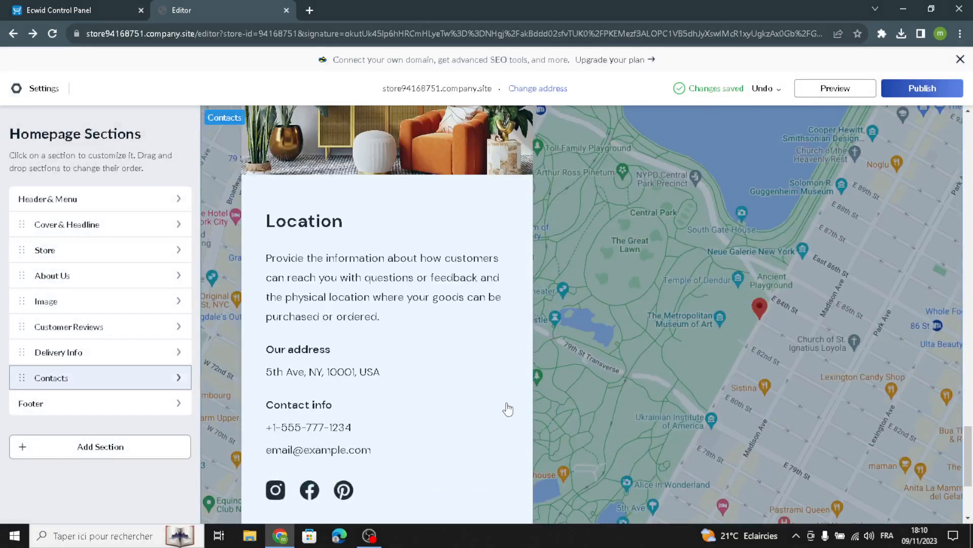
scroll(509, 411, up, 9)
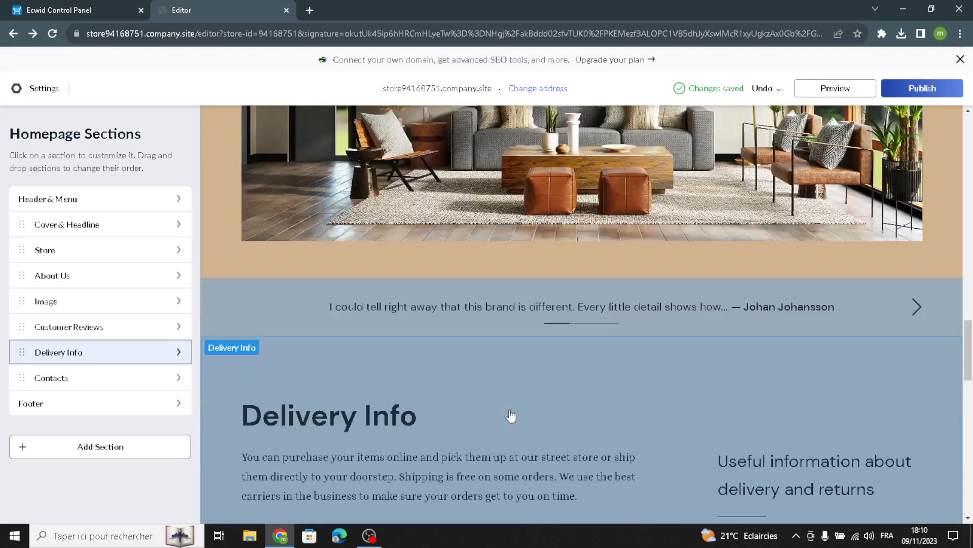
scroll(511, 414, down, 12)
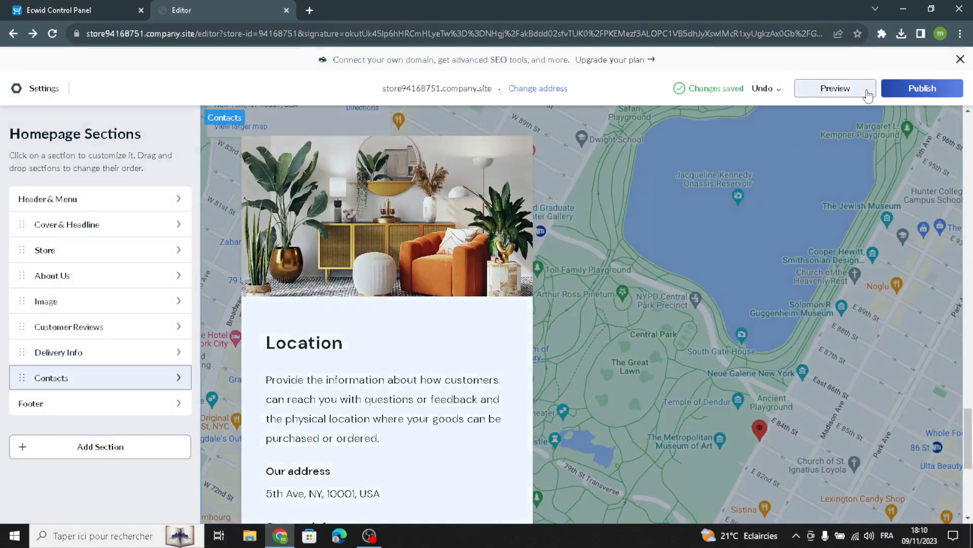
click(867, 95)
scroll(579, 449, down, 5)
scroll(580, 450, up, 15)
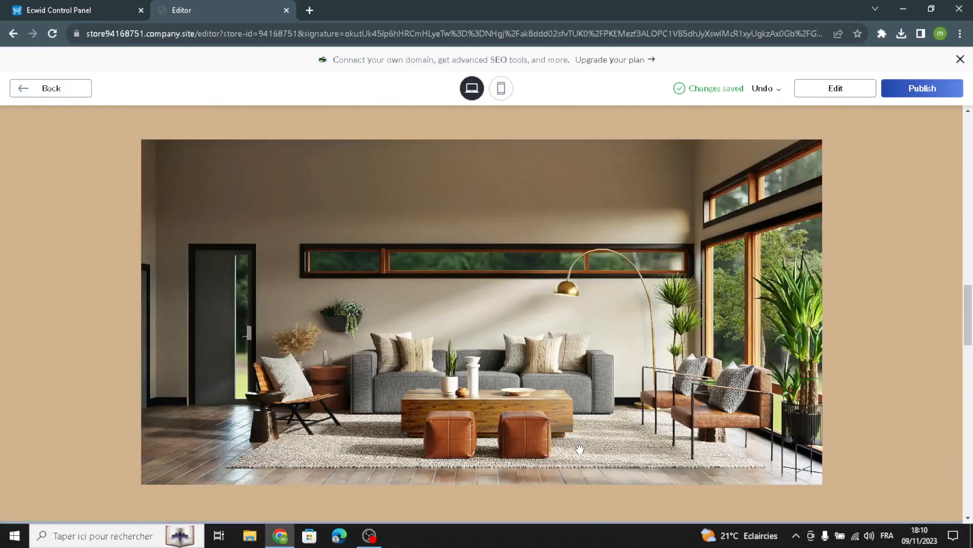
scroll(579, 450, up, 15)
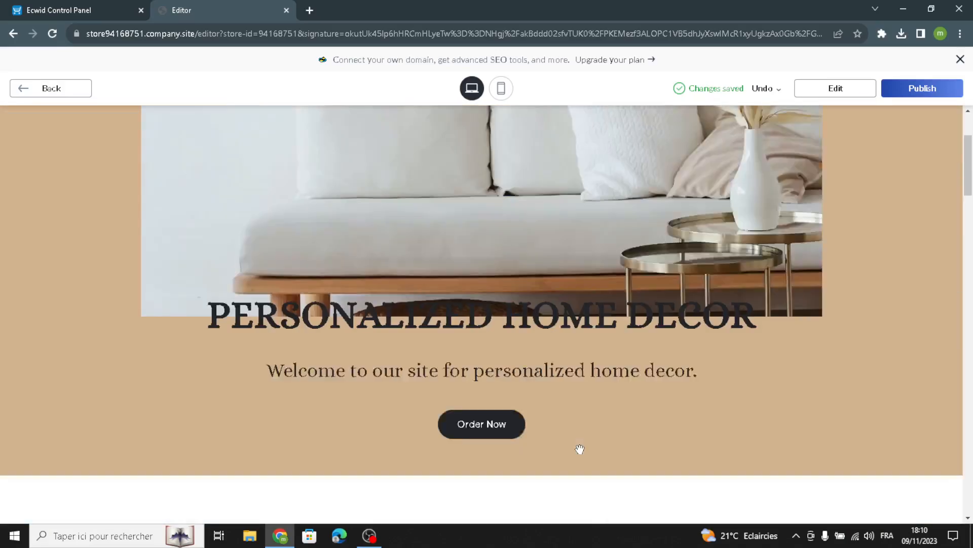
scroll(580, 449, down, 15)
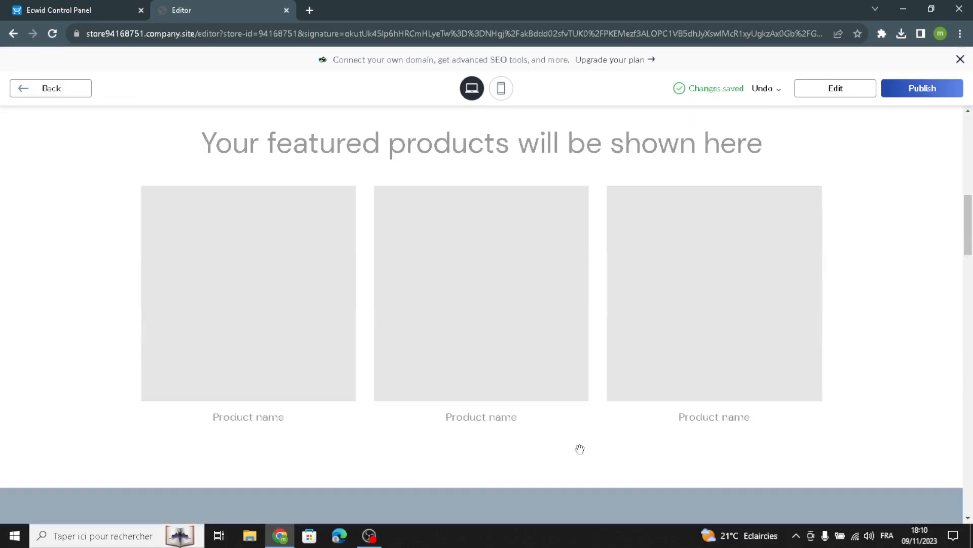
scroll(579, 449, down, 10)
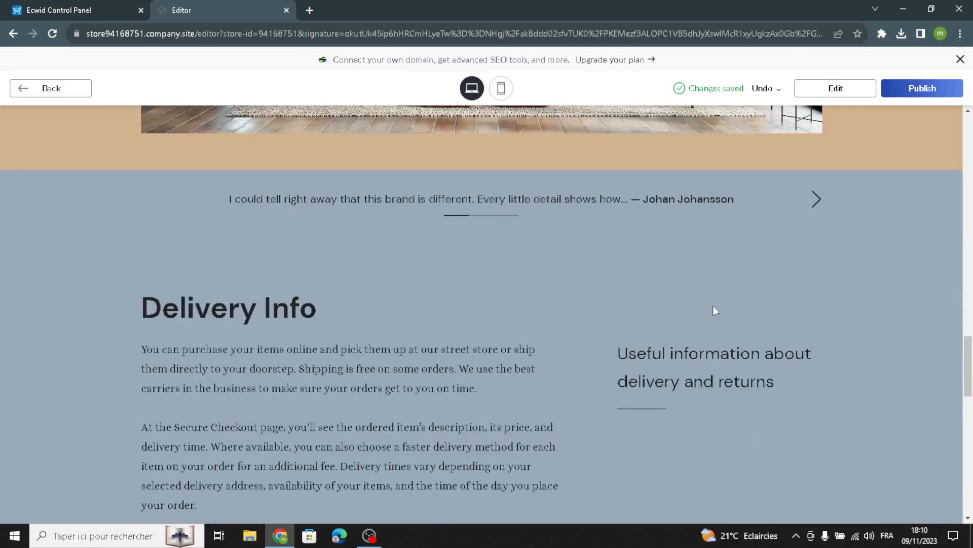
- Publish the site, check the homepage in the preview and return to editing the homepage sections
click(938, 90)
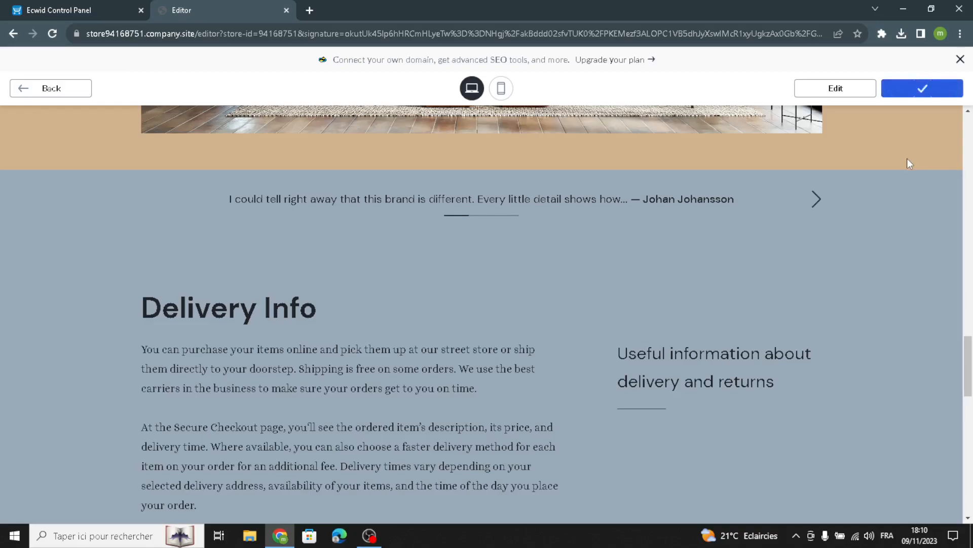
scroll(850, 300, up, 12)
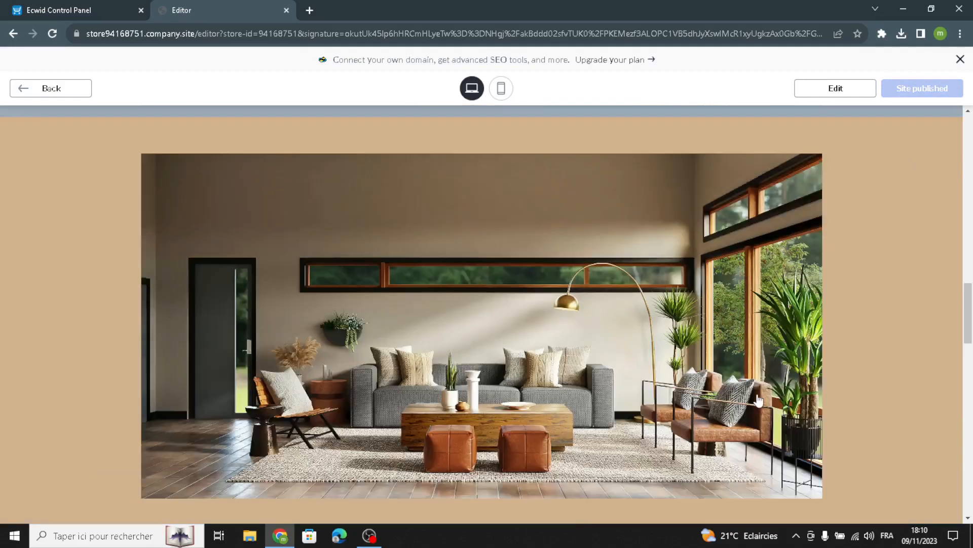
scroll(755, 416, up, 5)
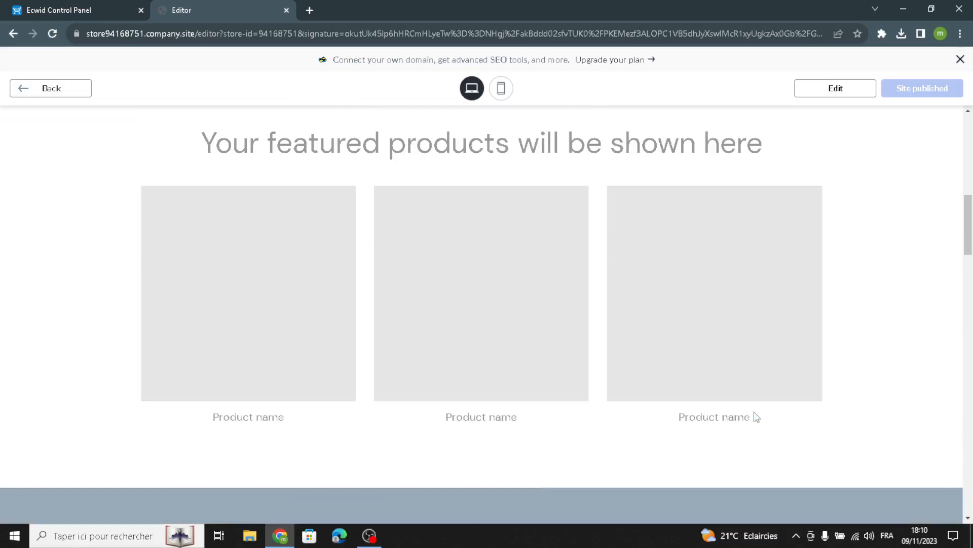
scroll(756, 417, up, 6)
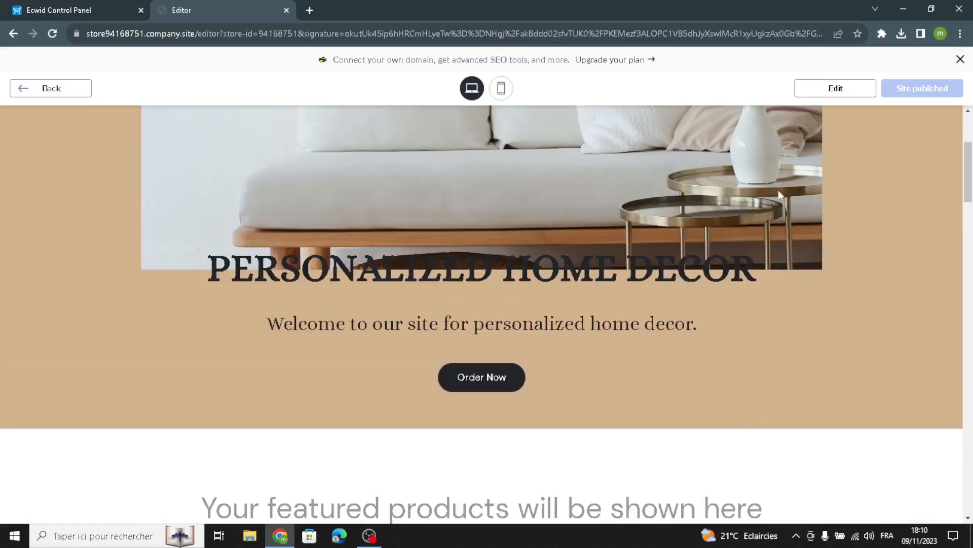
click(841, 92)
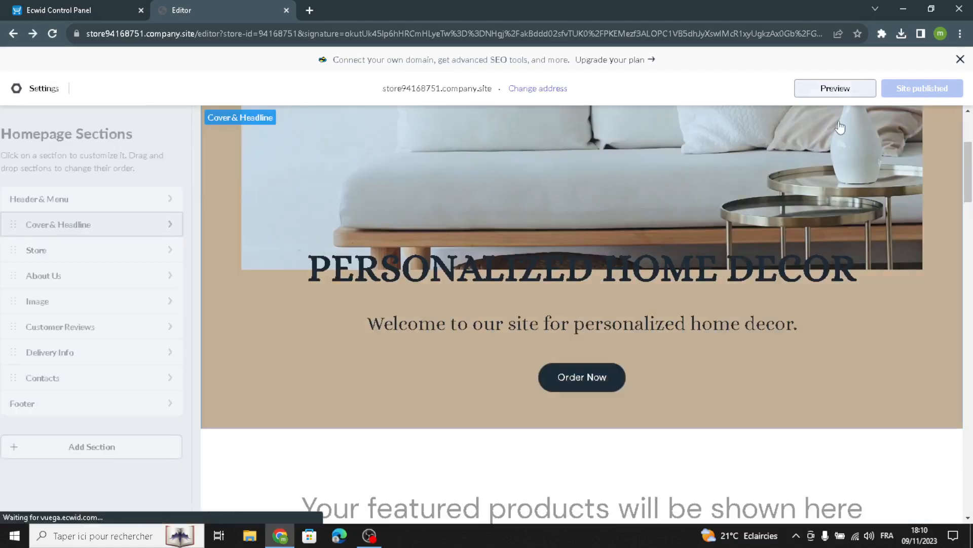